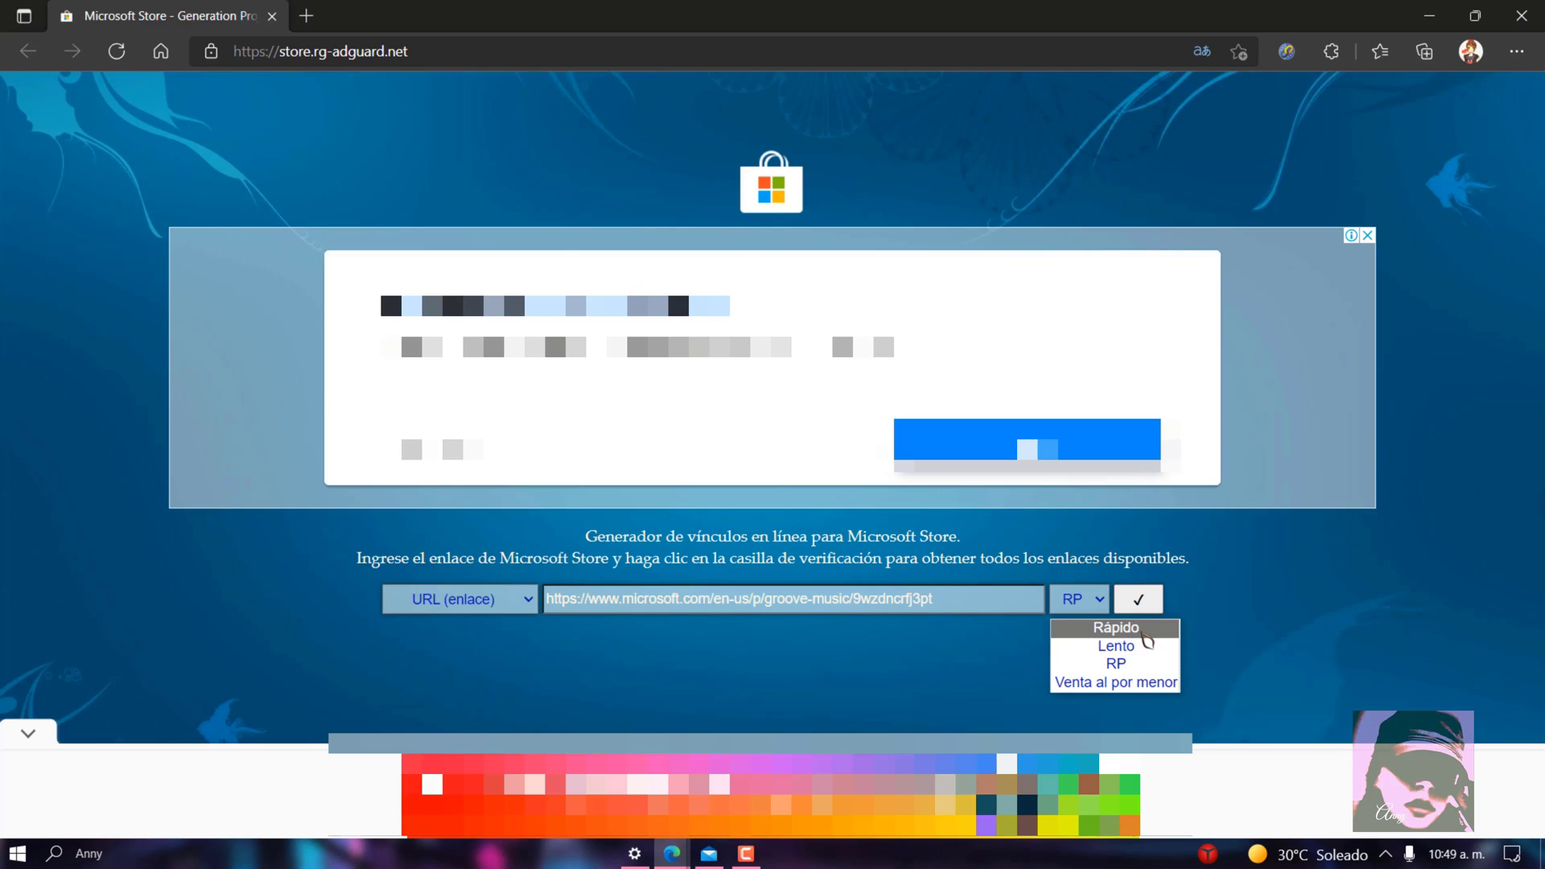
Step: Set the release channel for the Groove Music link to Fast and show the page in its original English
click(1143, 634)
click(1202, 53)
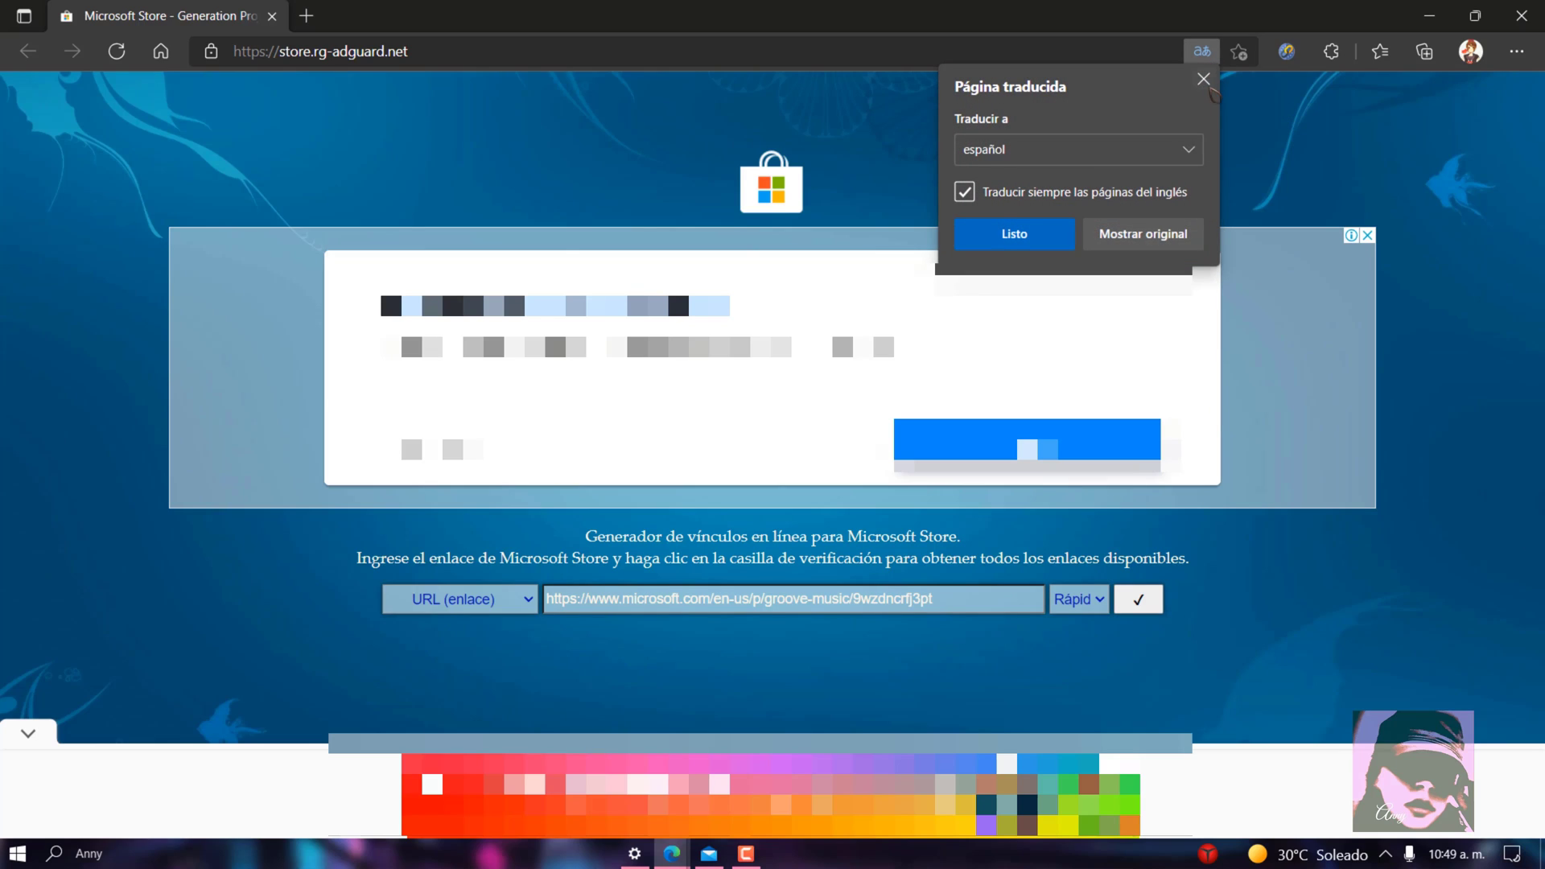
click(1137, 231)
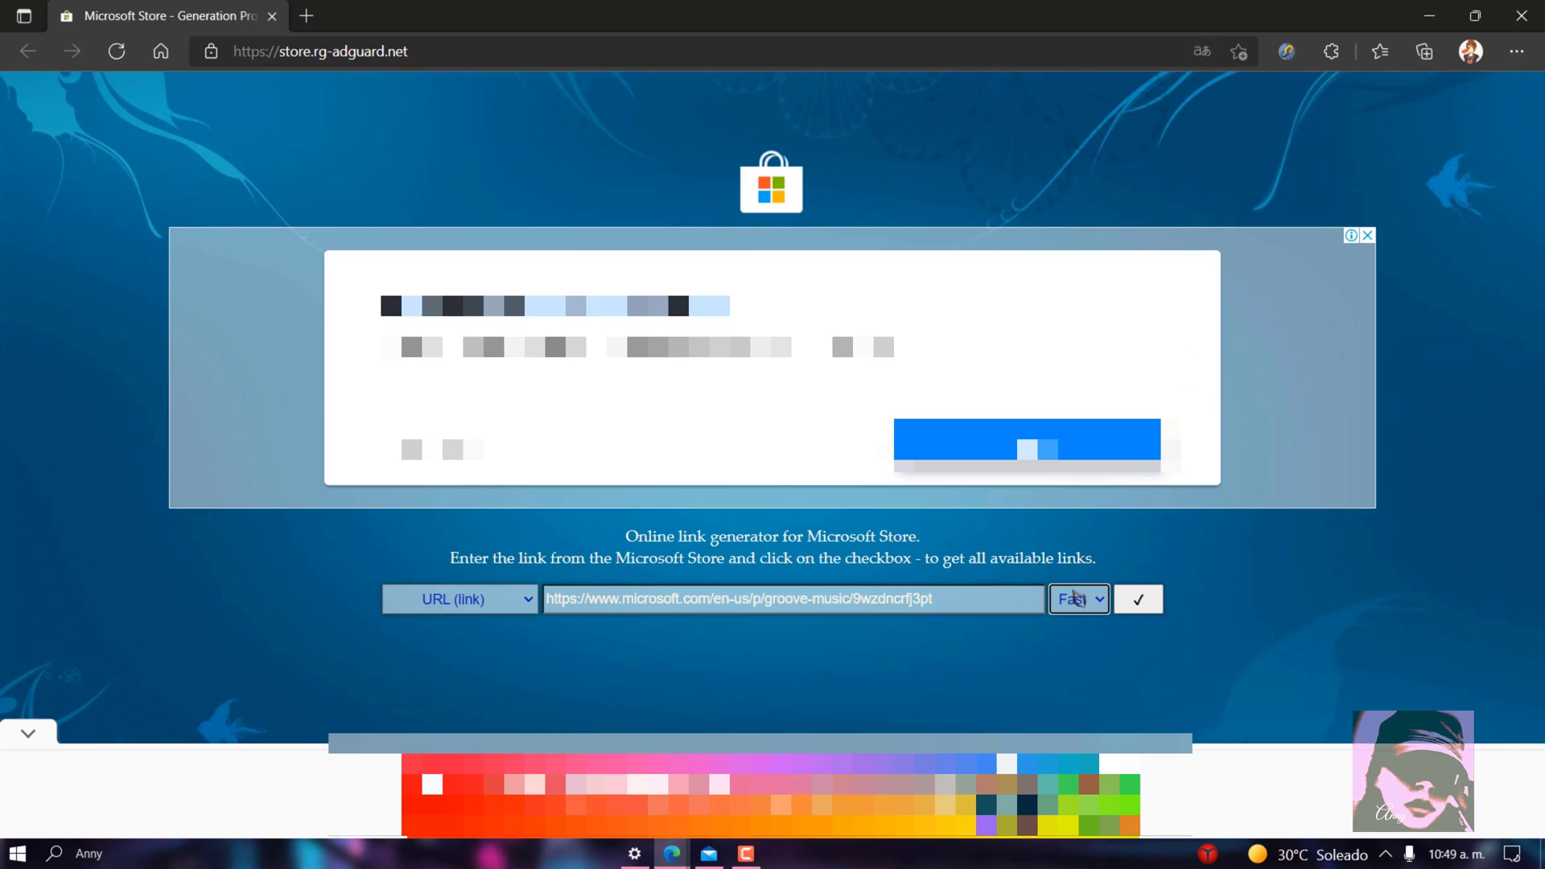
click(1094, 615)
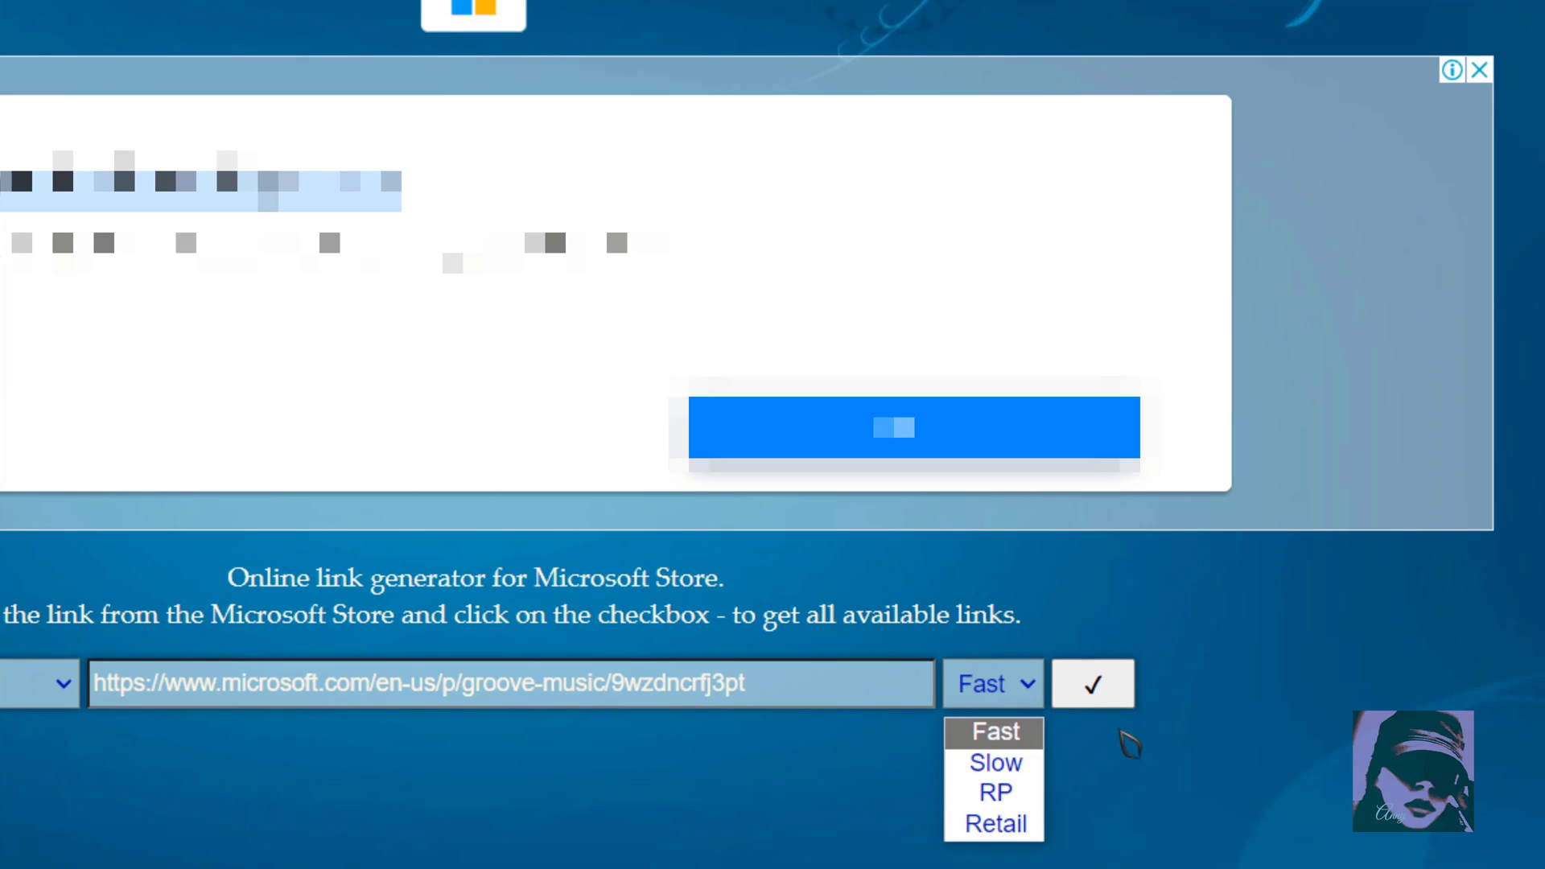
Step: Generate the Groove Music package links and download Microsoft.ZuneMusic_11.2111.54.0_neutral_~_8wekyb3d8bbwe.msixbundle
click(1139, 601)
click(1107, 690)
scroll(804, 596, down, 15)
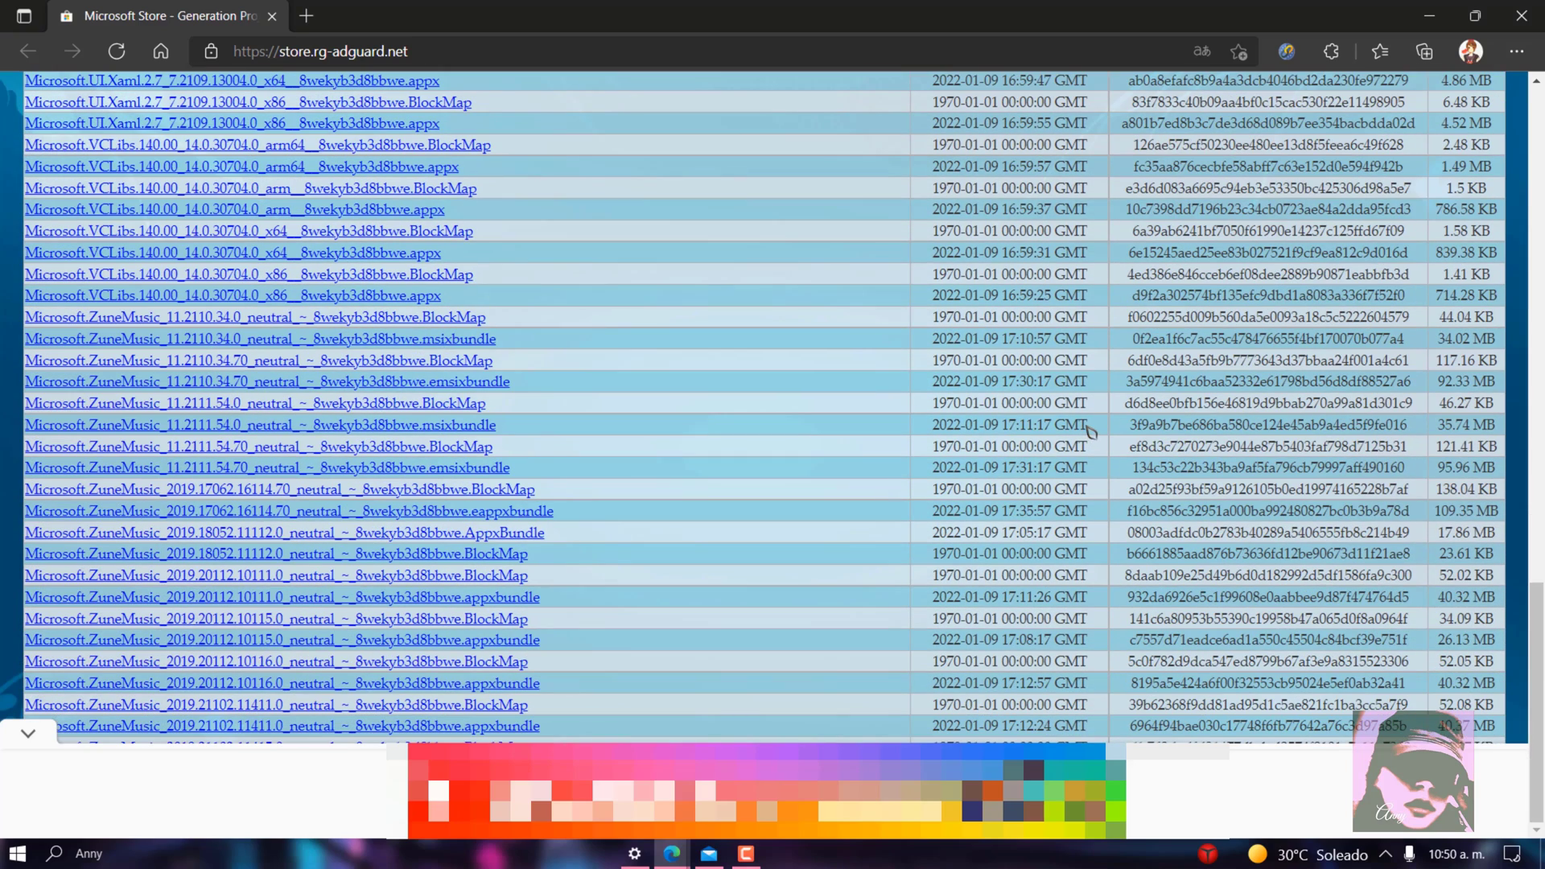
drag(1086, 424, 479, 438)
click(478, 425)
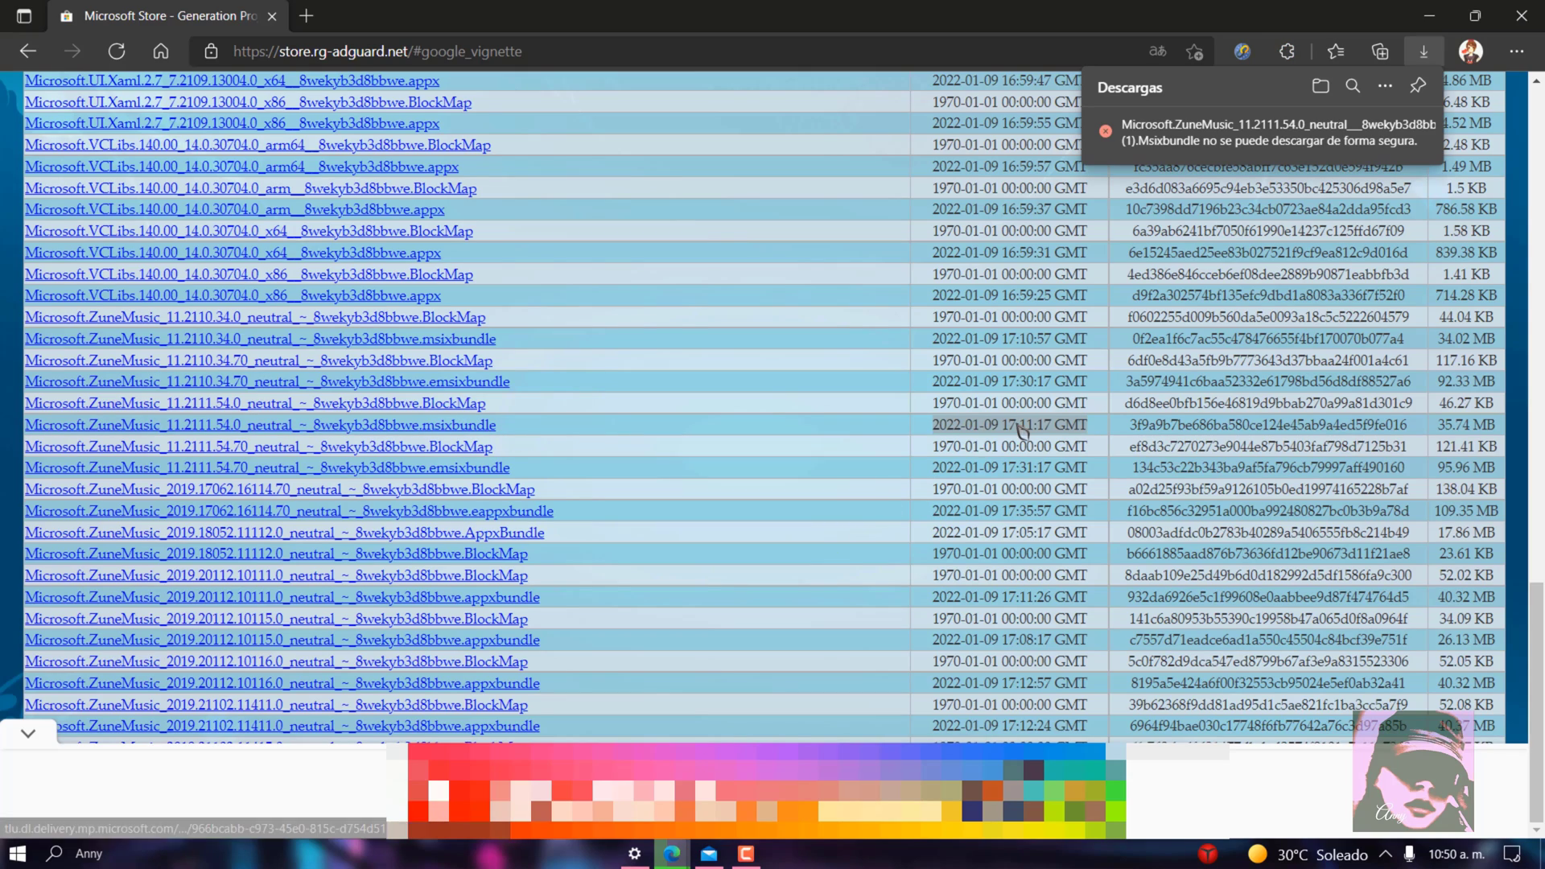
Step: Keep the blocked ZuneMusic msixbundle download despite the security warning
mouse_move(1323, 151)
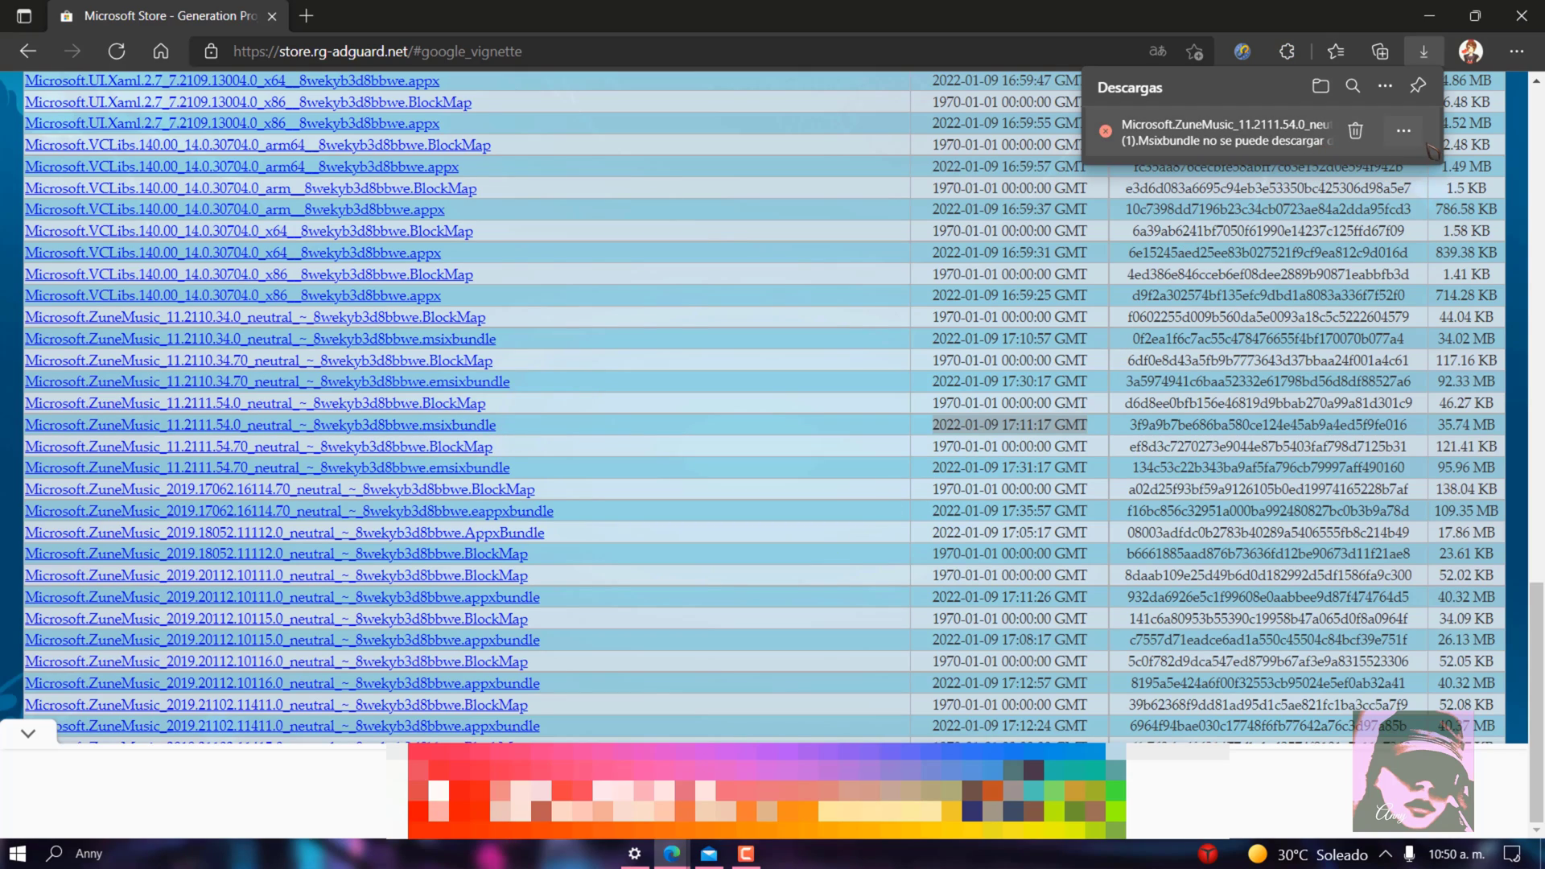
click(1404, 133)
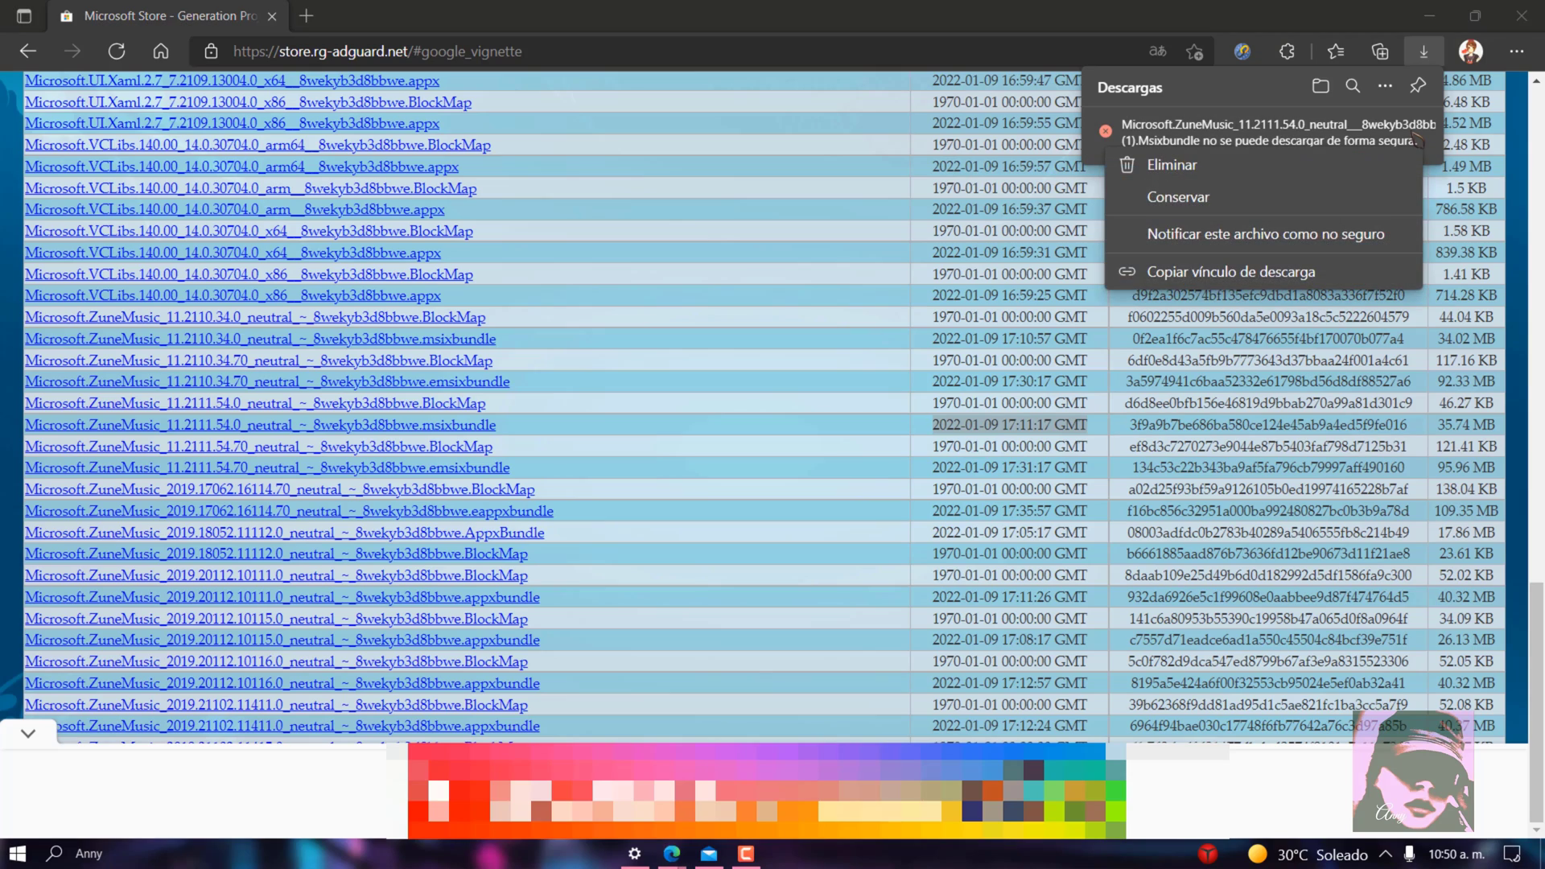
click(1291, 200)
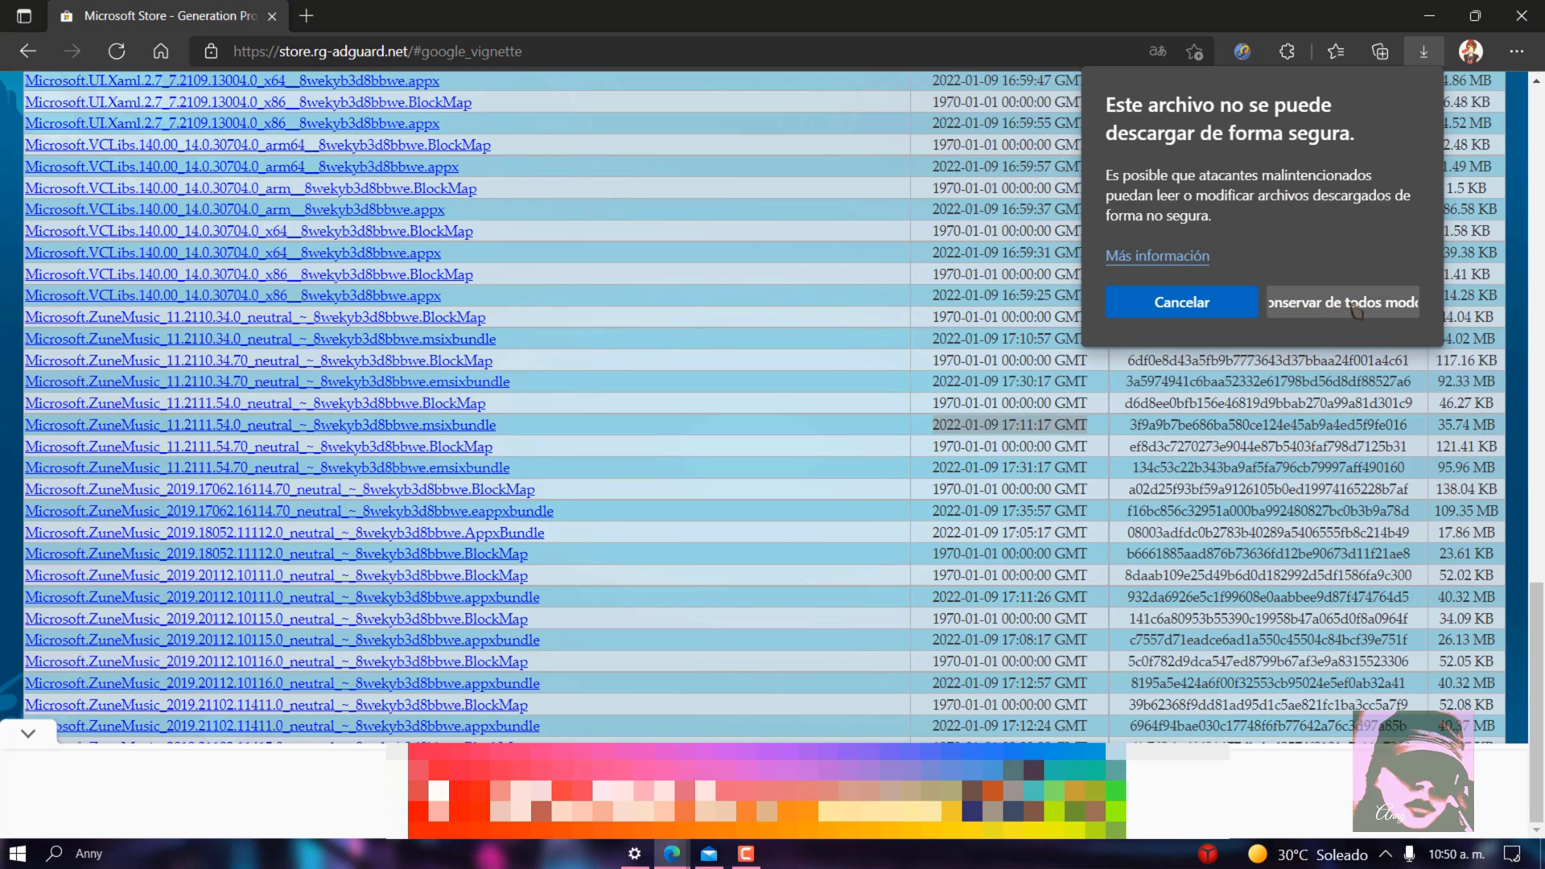
click(1404, 312)
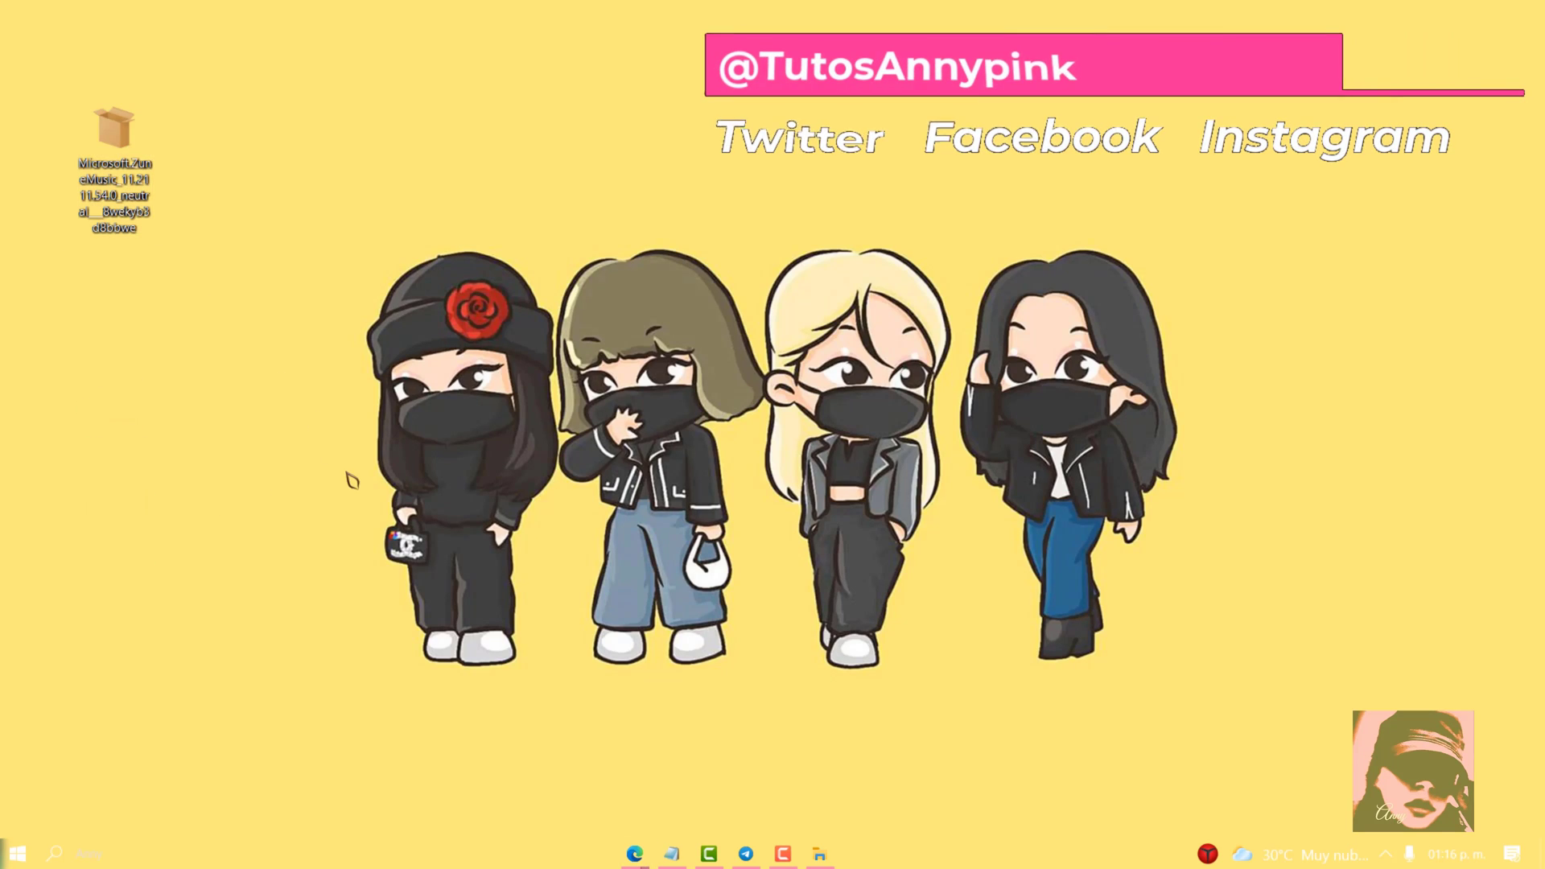
Step: Open the ZuneMusic package from the desktop and install Media Player 11.2111.54.0, confirming the reinstallation over the newer version
double_click(120, 169)
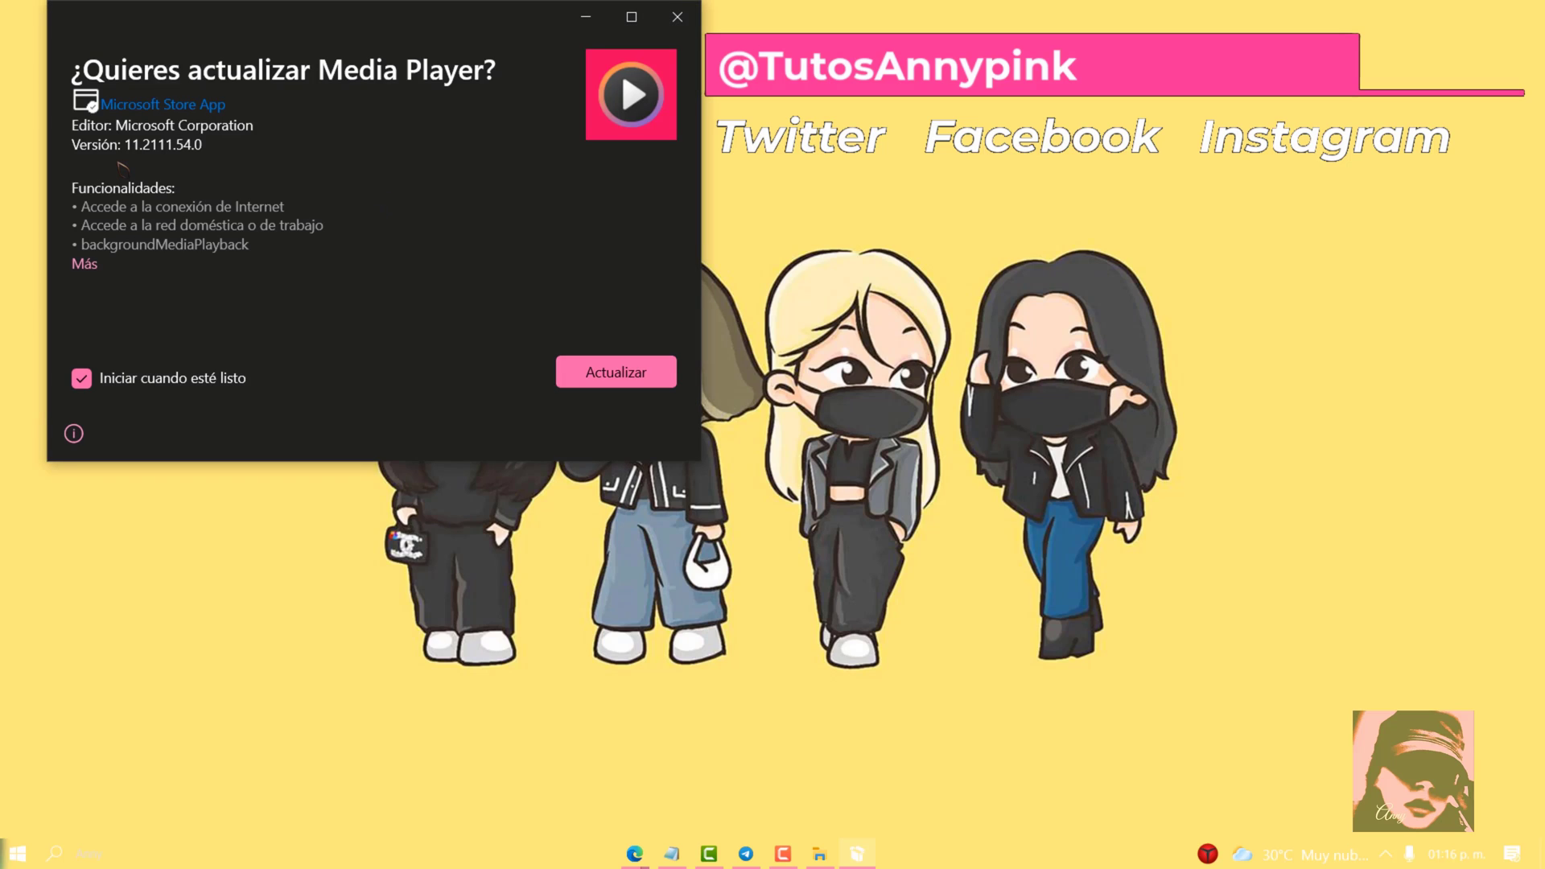
click(632, 380)
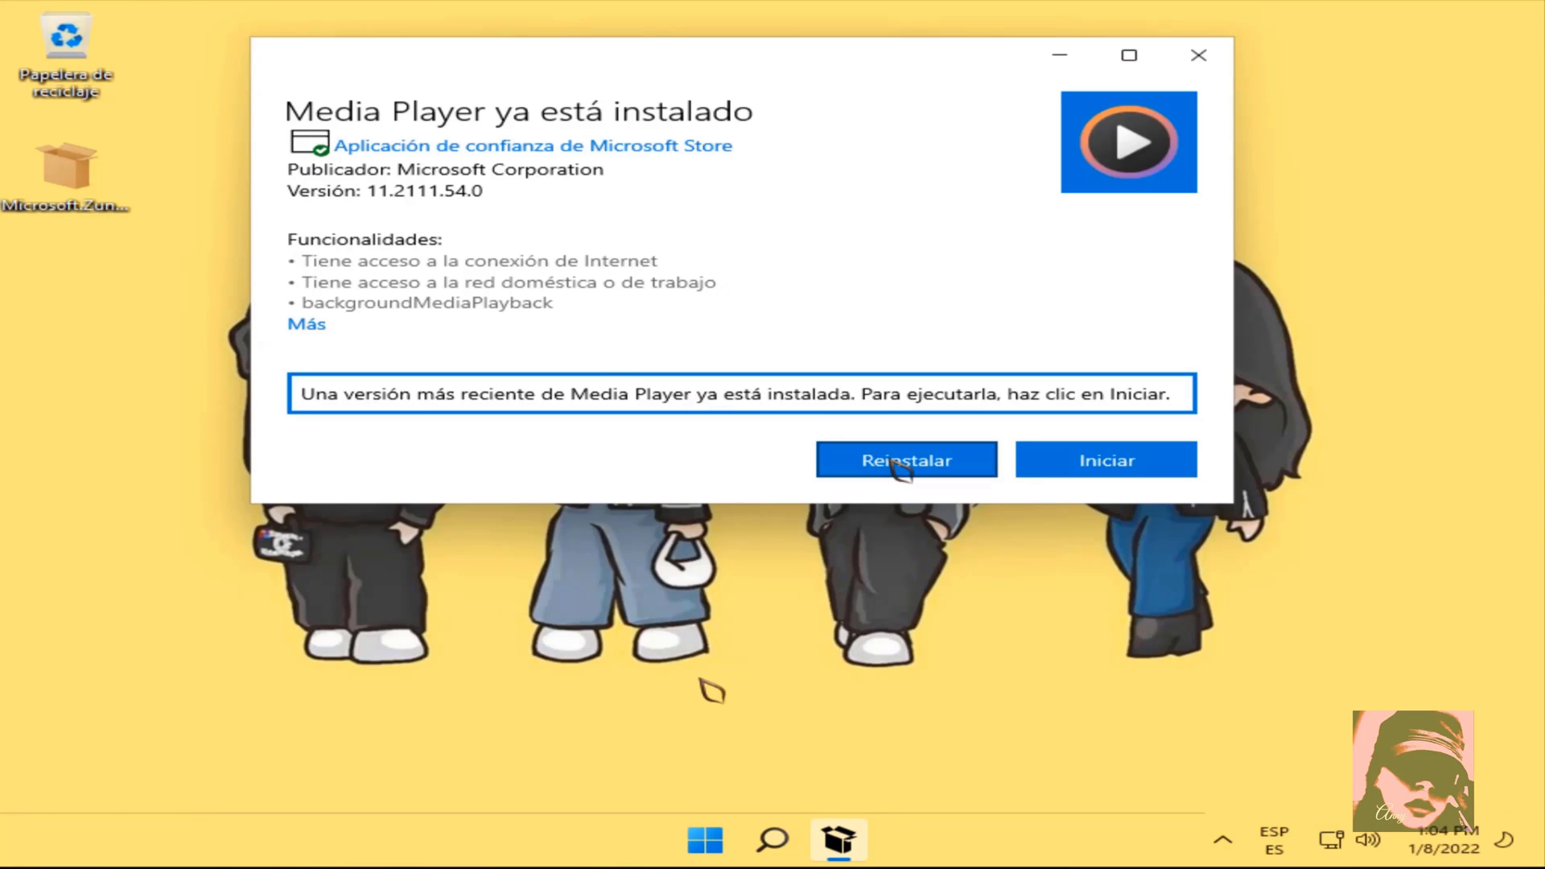
click(906, 467)
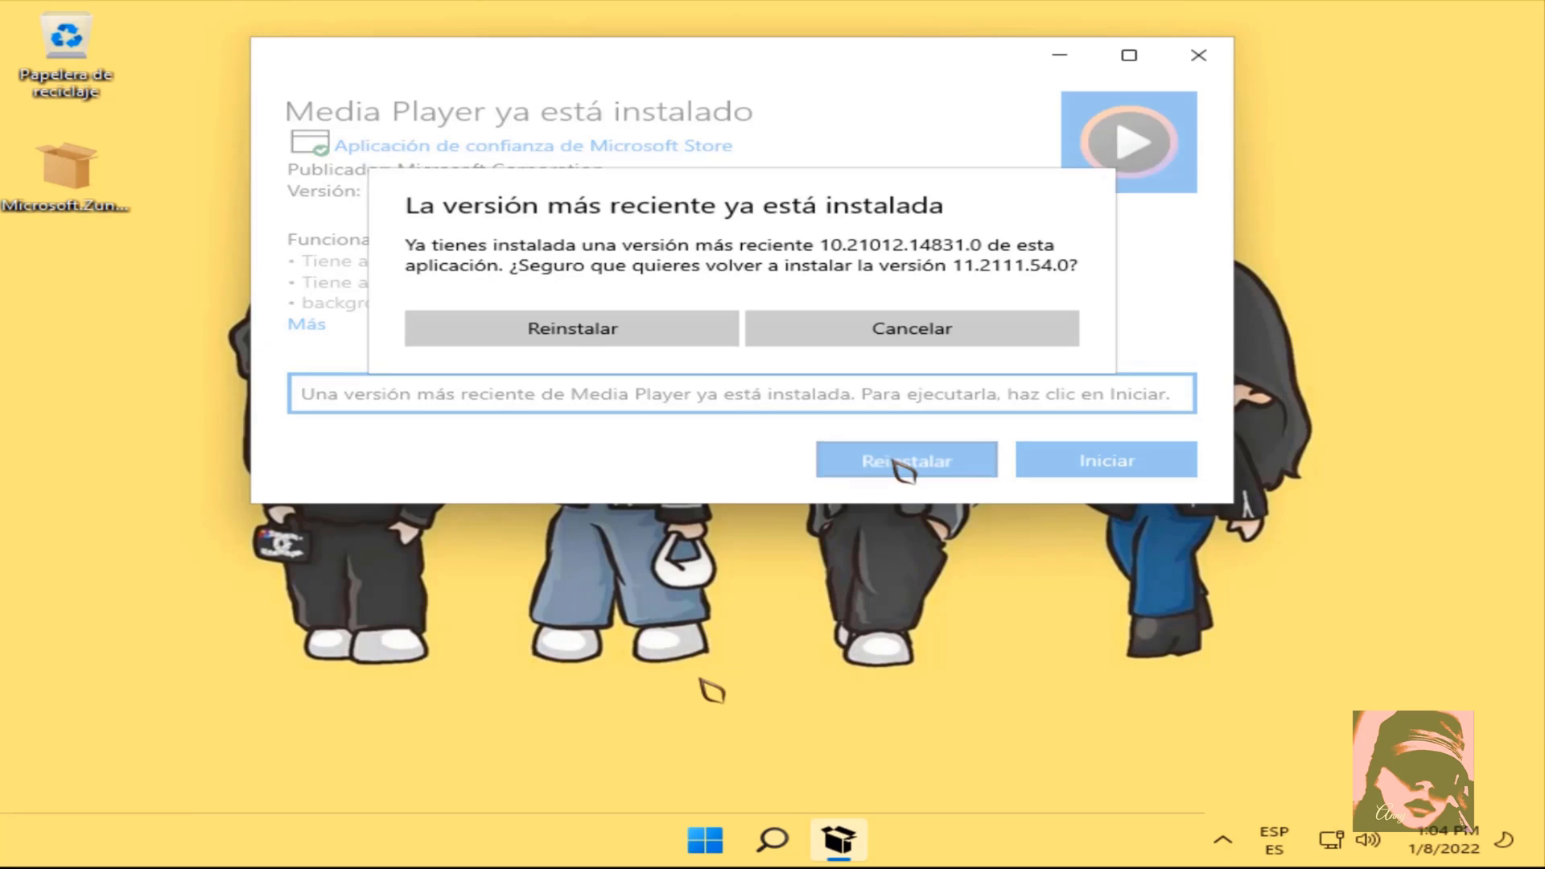
click(644, 333)
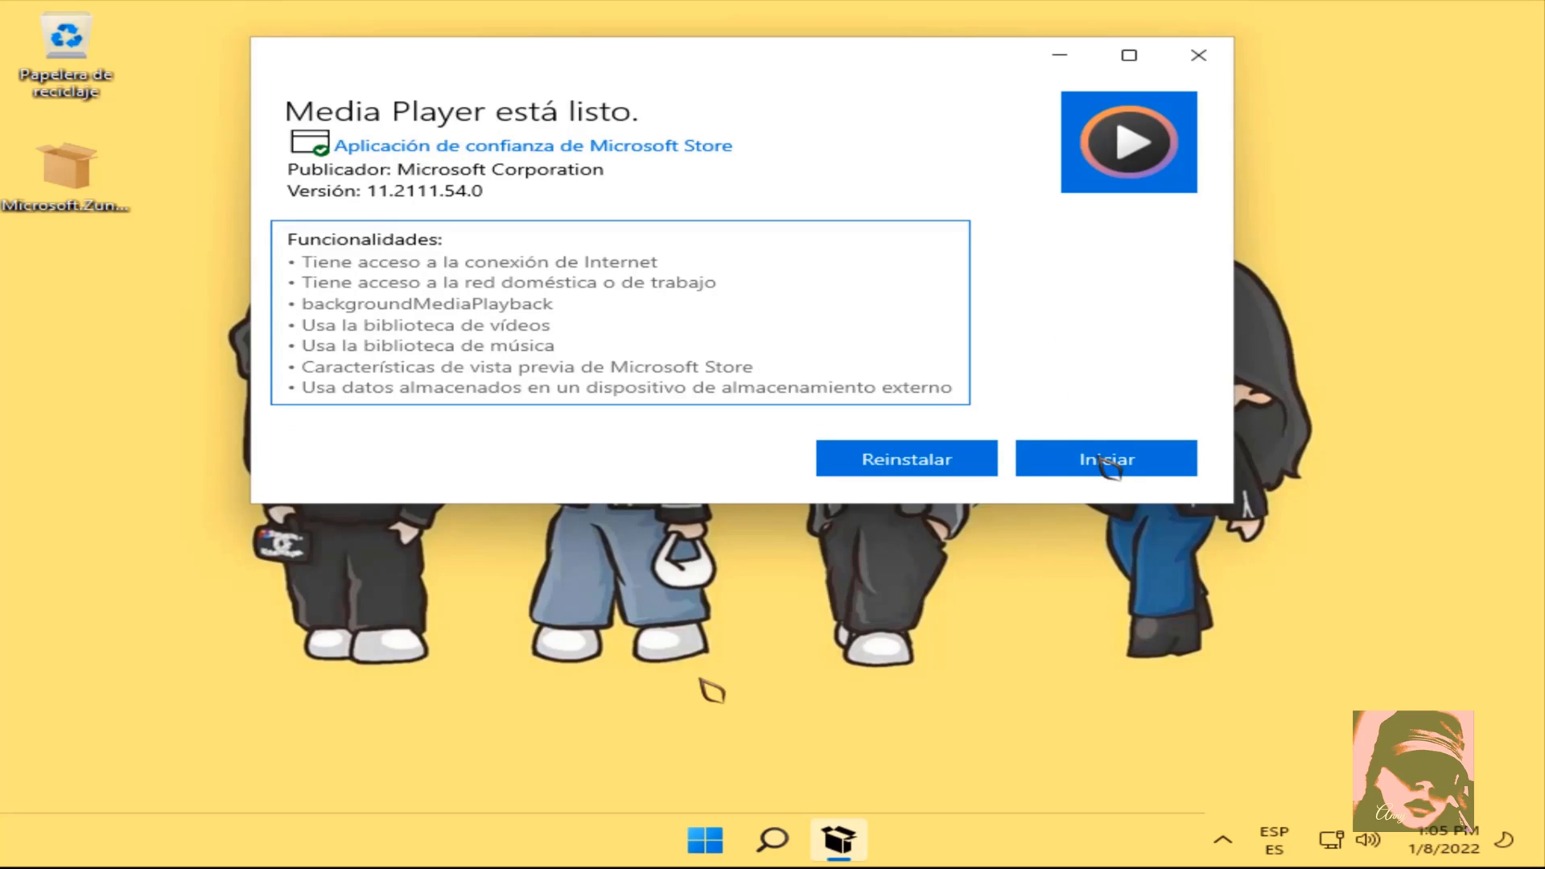
Step: Launch Media Player from the installer, restart the computer and launch the player again
click(1108, 467)
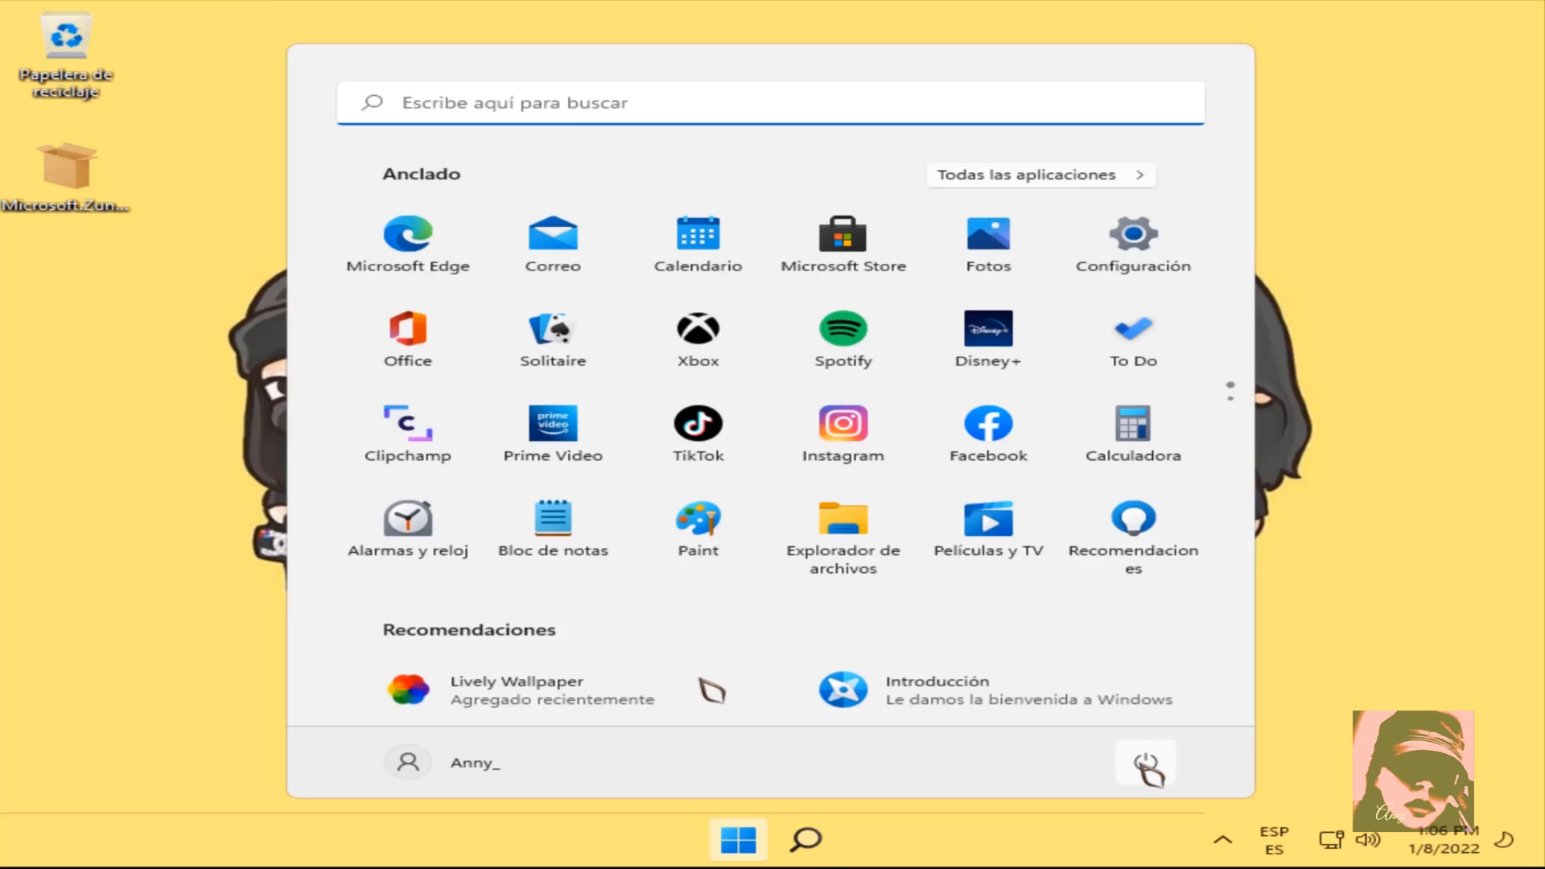
click(1146, 760)
click(1073, 714)
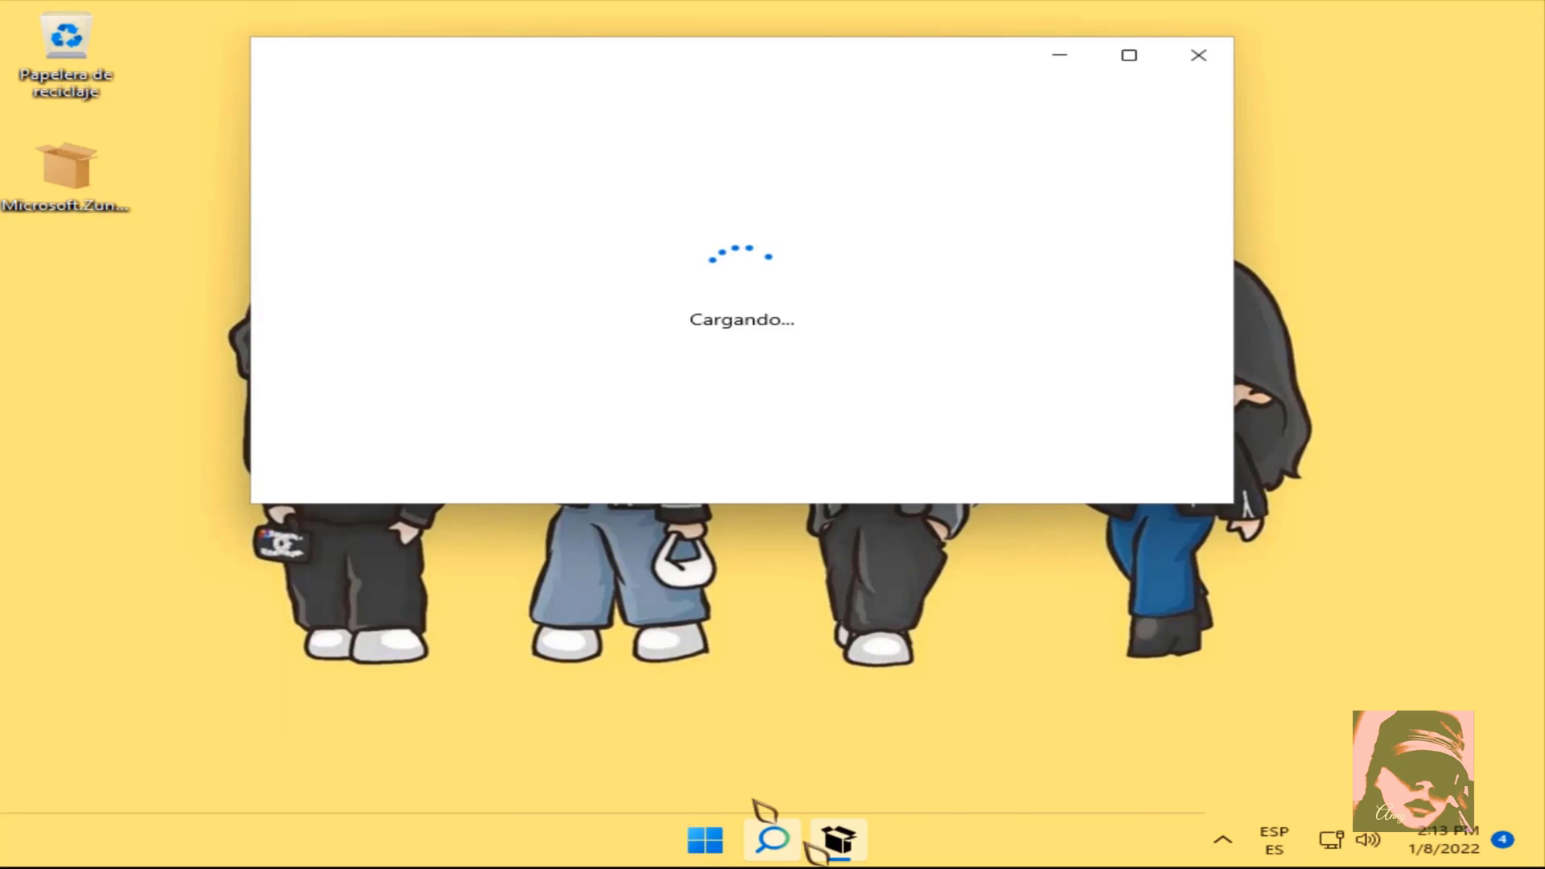
click(1135, 455)
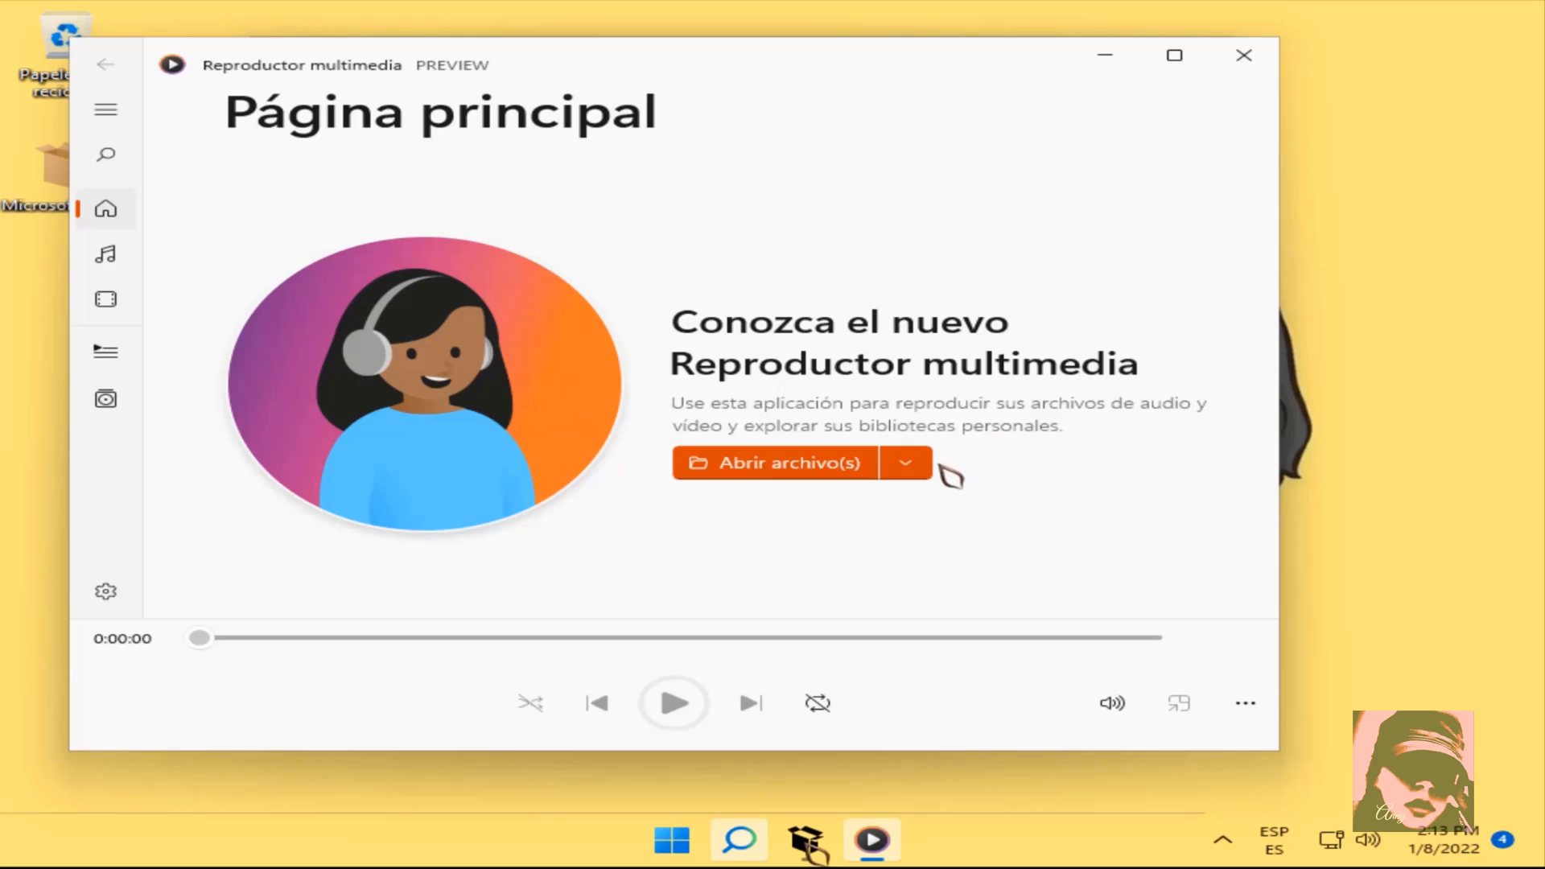
Step: Open the audio file Drunken Countess - Verified Picasso from the youtube folder on drive E: in the player
click(909, 469)
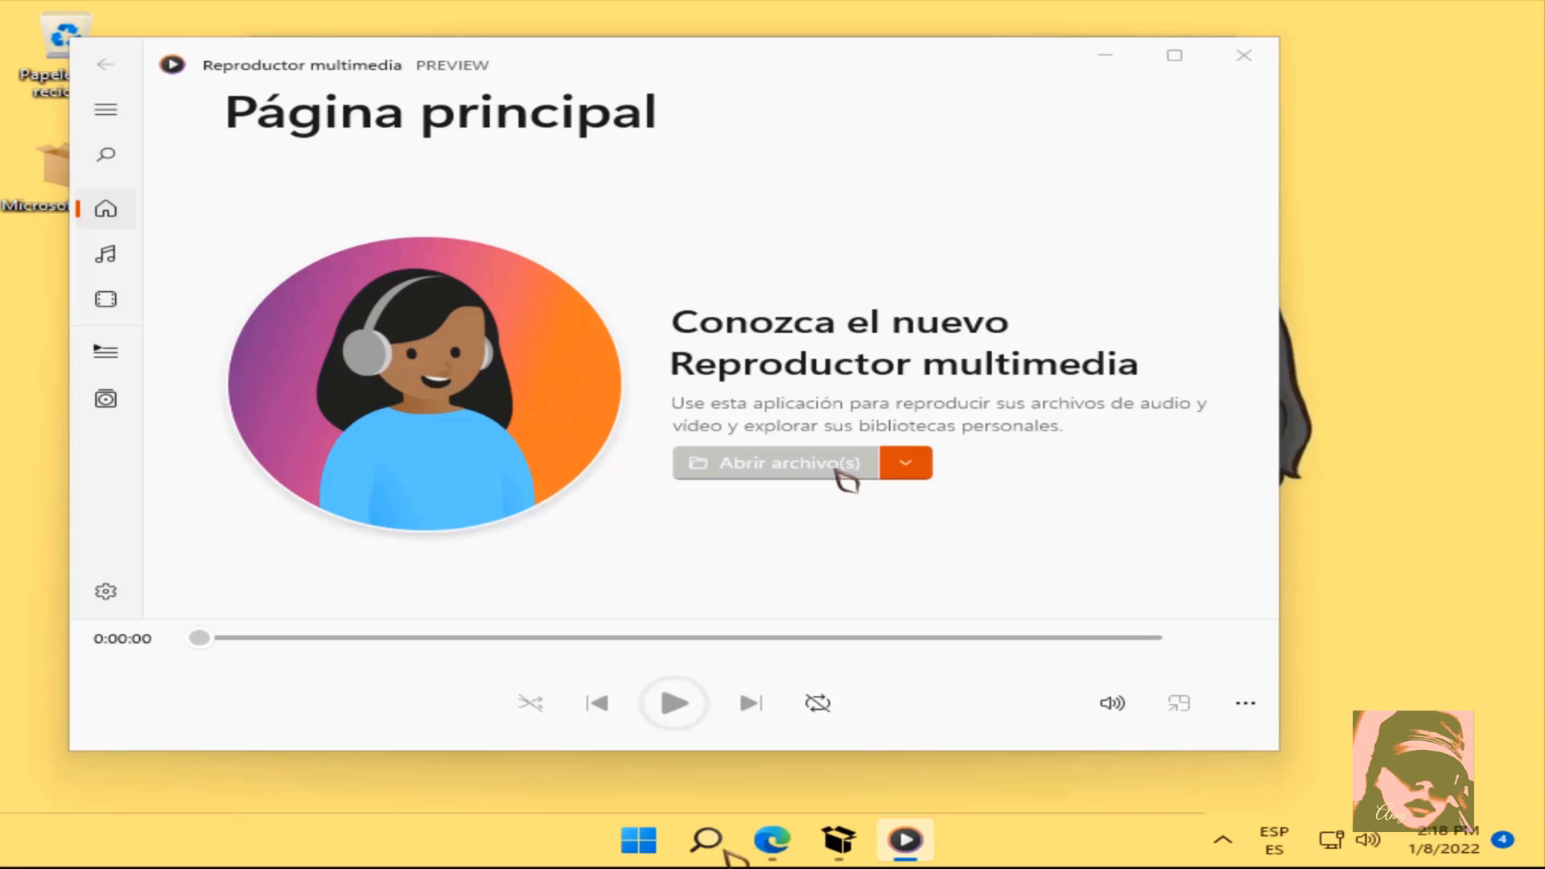
click(844, 481)
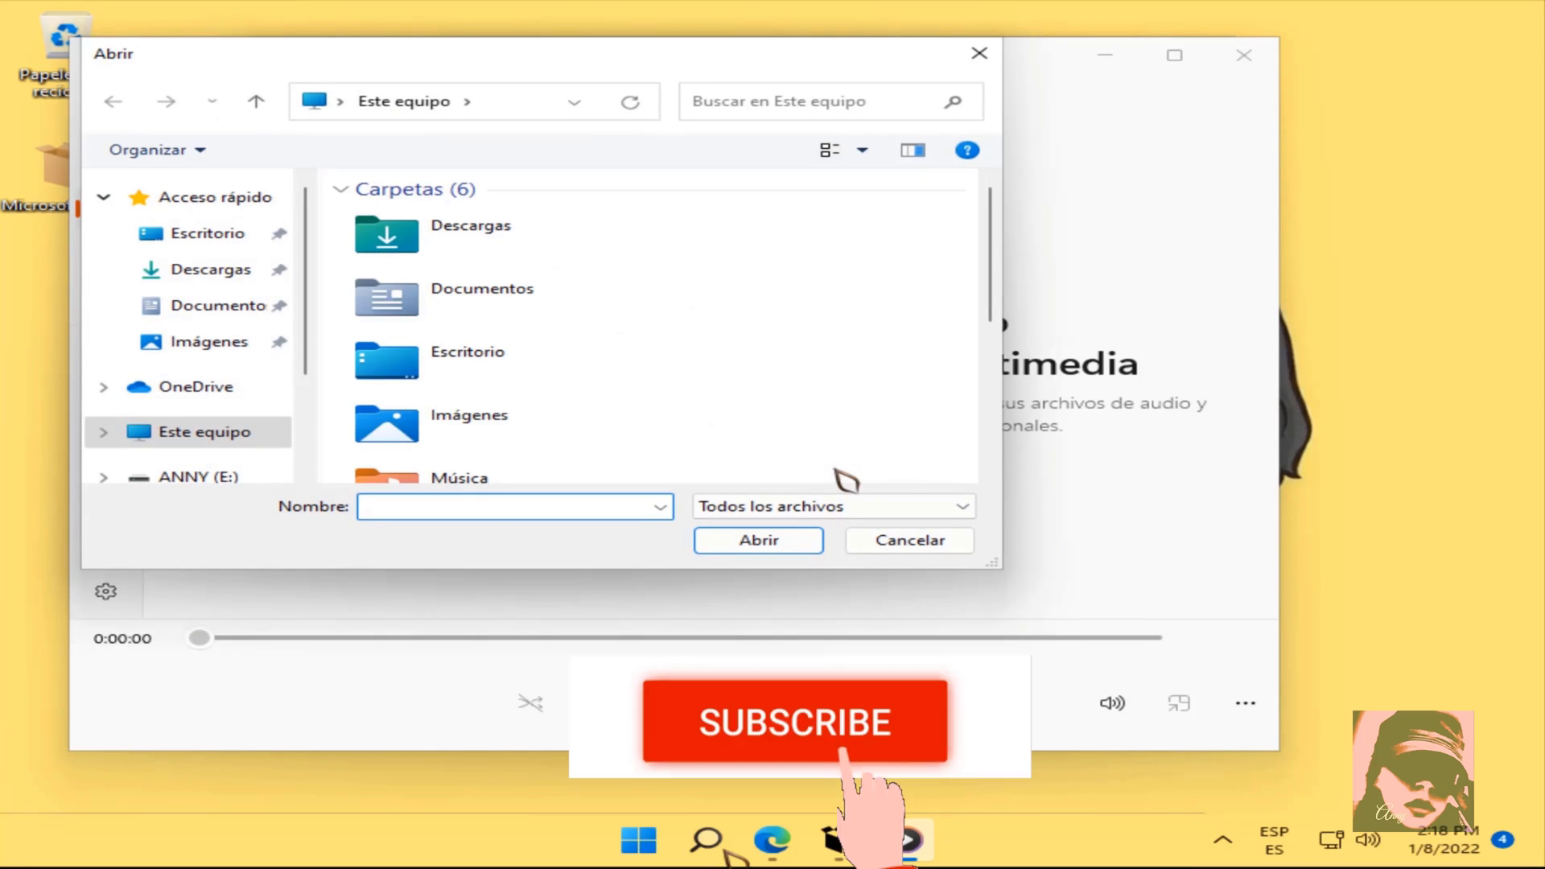
click(245, 479)
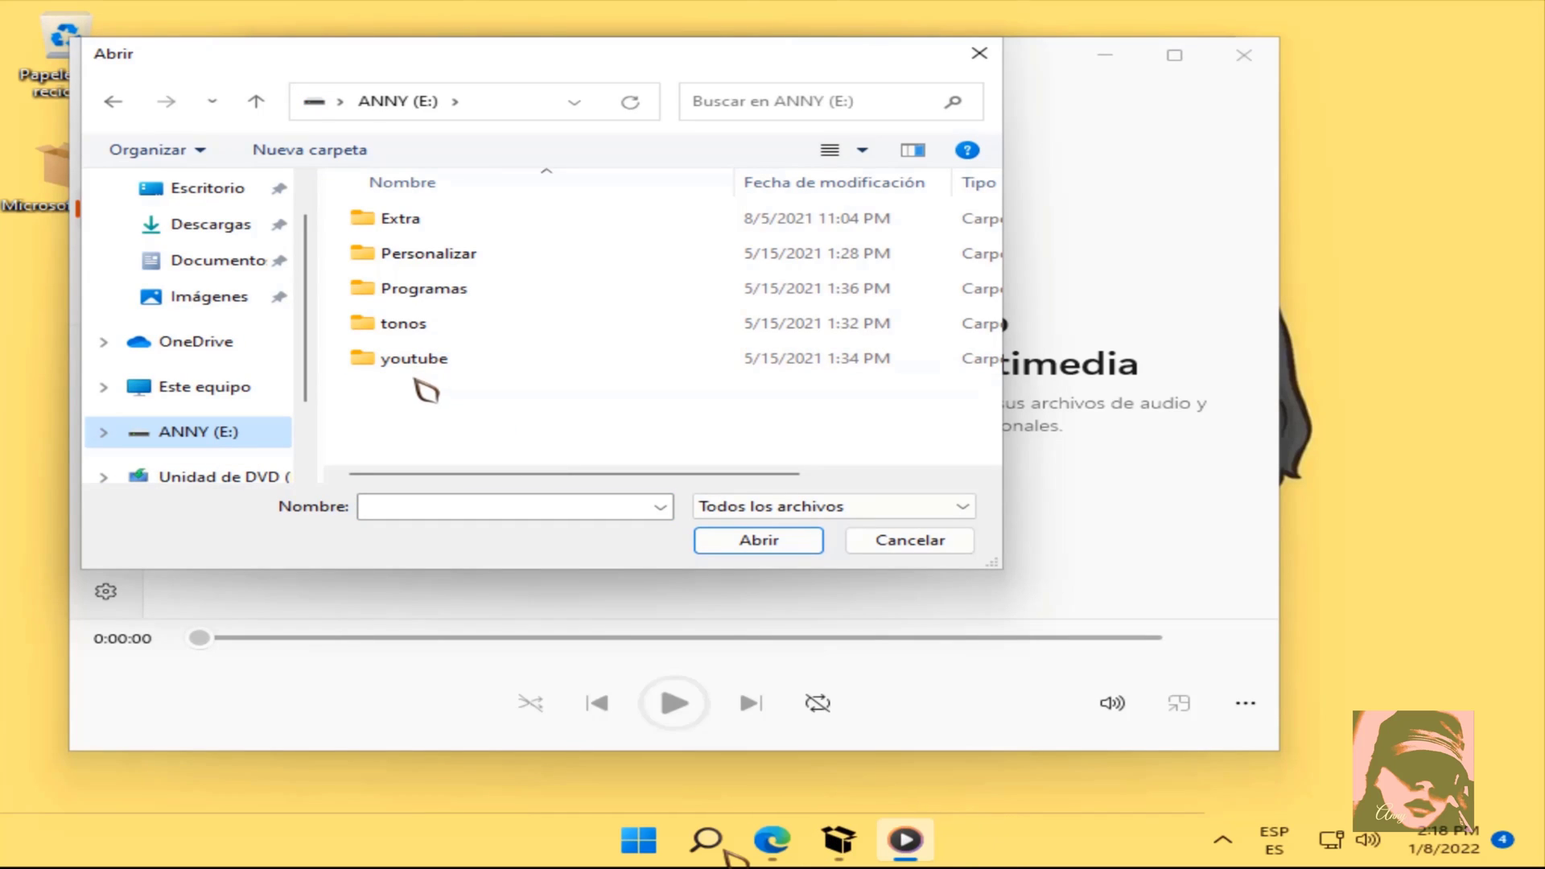
double_click(417, 358)
double_click(450, 252)
click(427, 216)
click(759, 540)
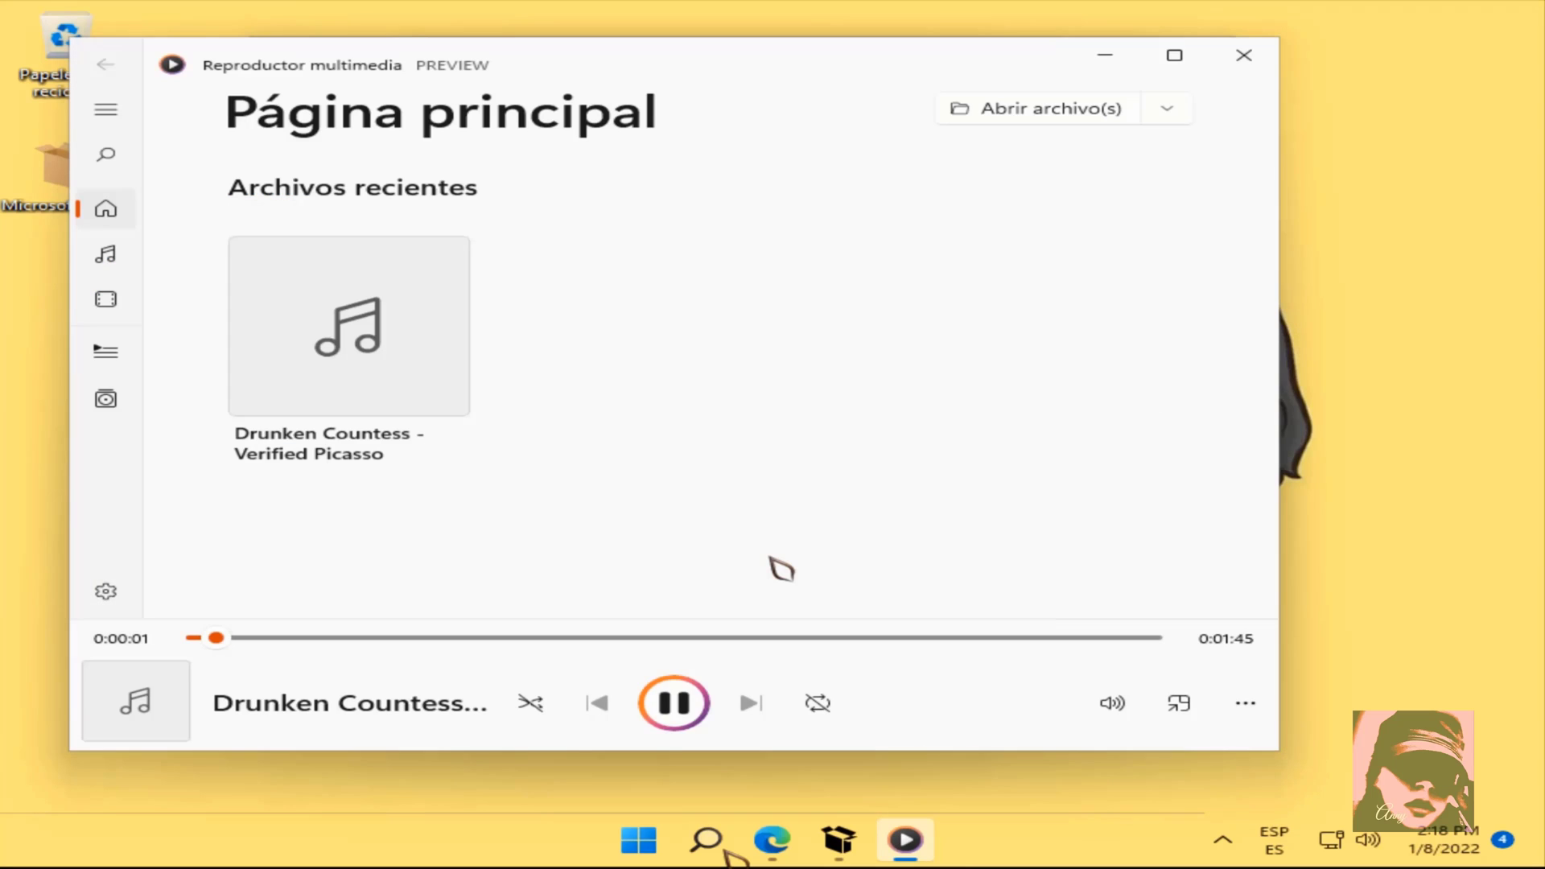
Step: Set the playback volume to 100, then switch the player to its mini view and back to the full window
click(1112, 703)
mouse_move(1192, 647)
mouse_down()
mouse_move(1030, 653)
mouse_move(1207, 654)
mouse_up()
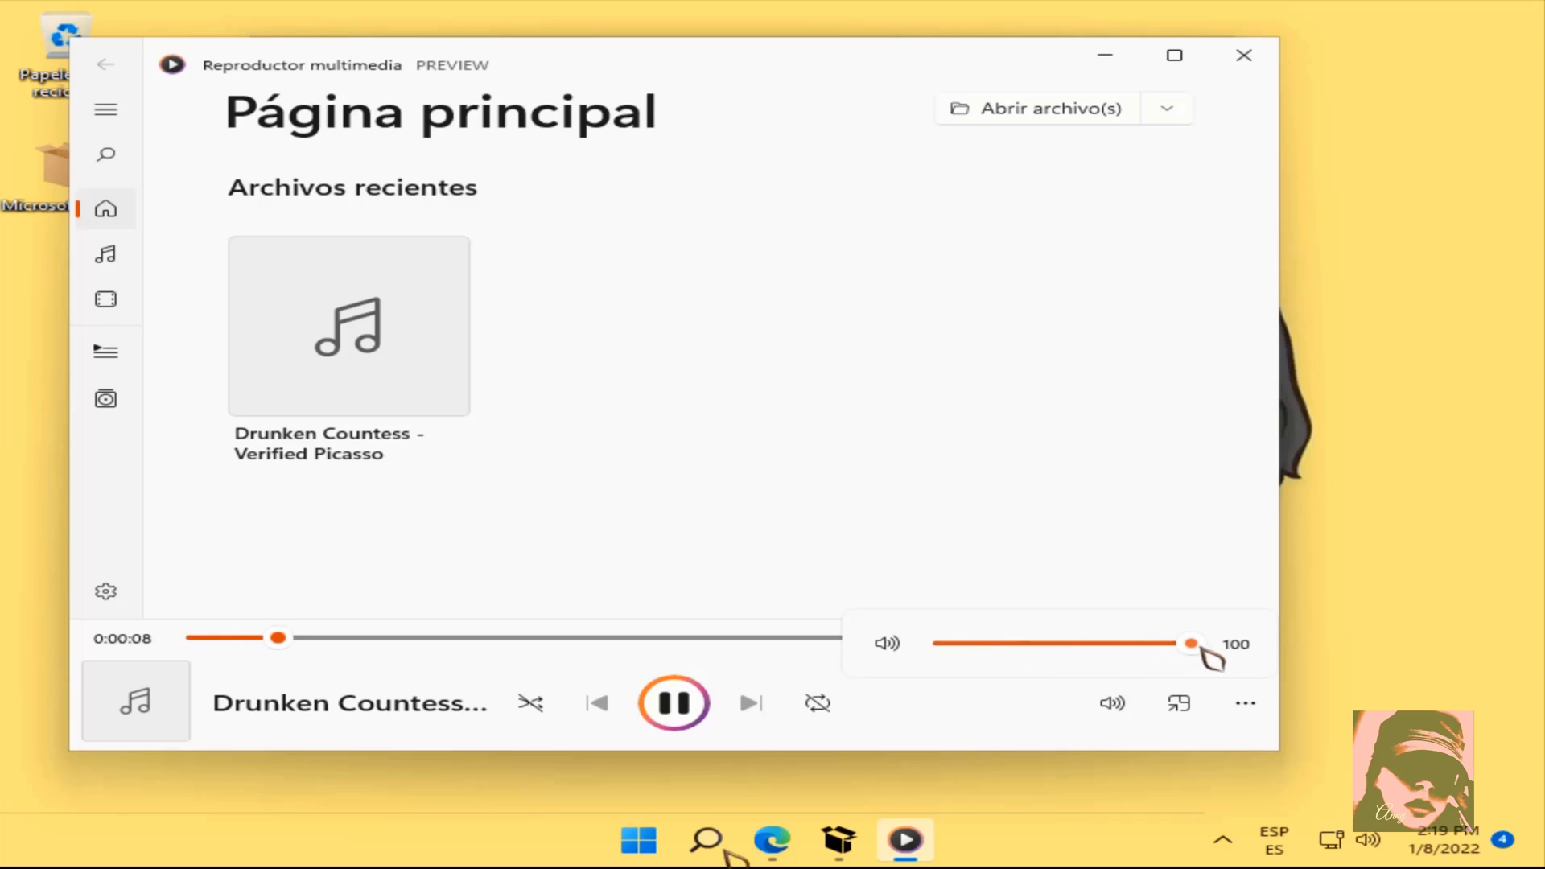
click(1178, 703)
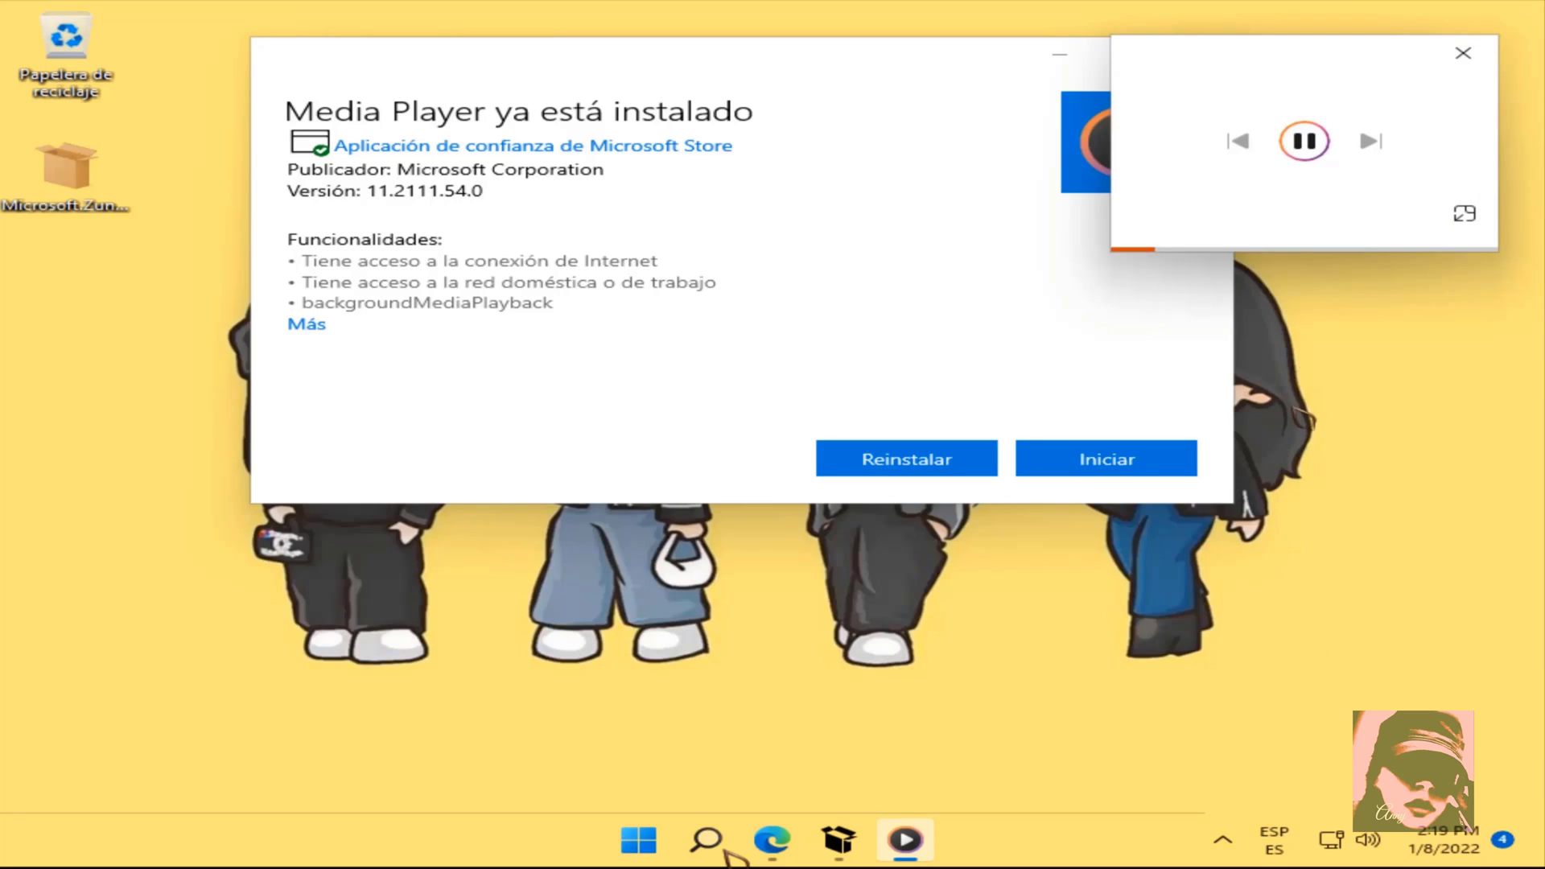
click(1464, 213)
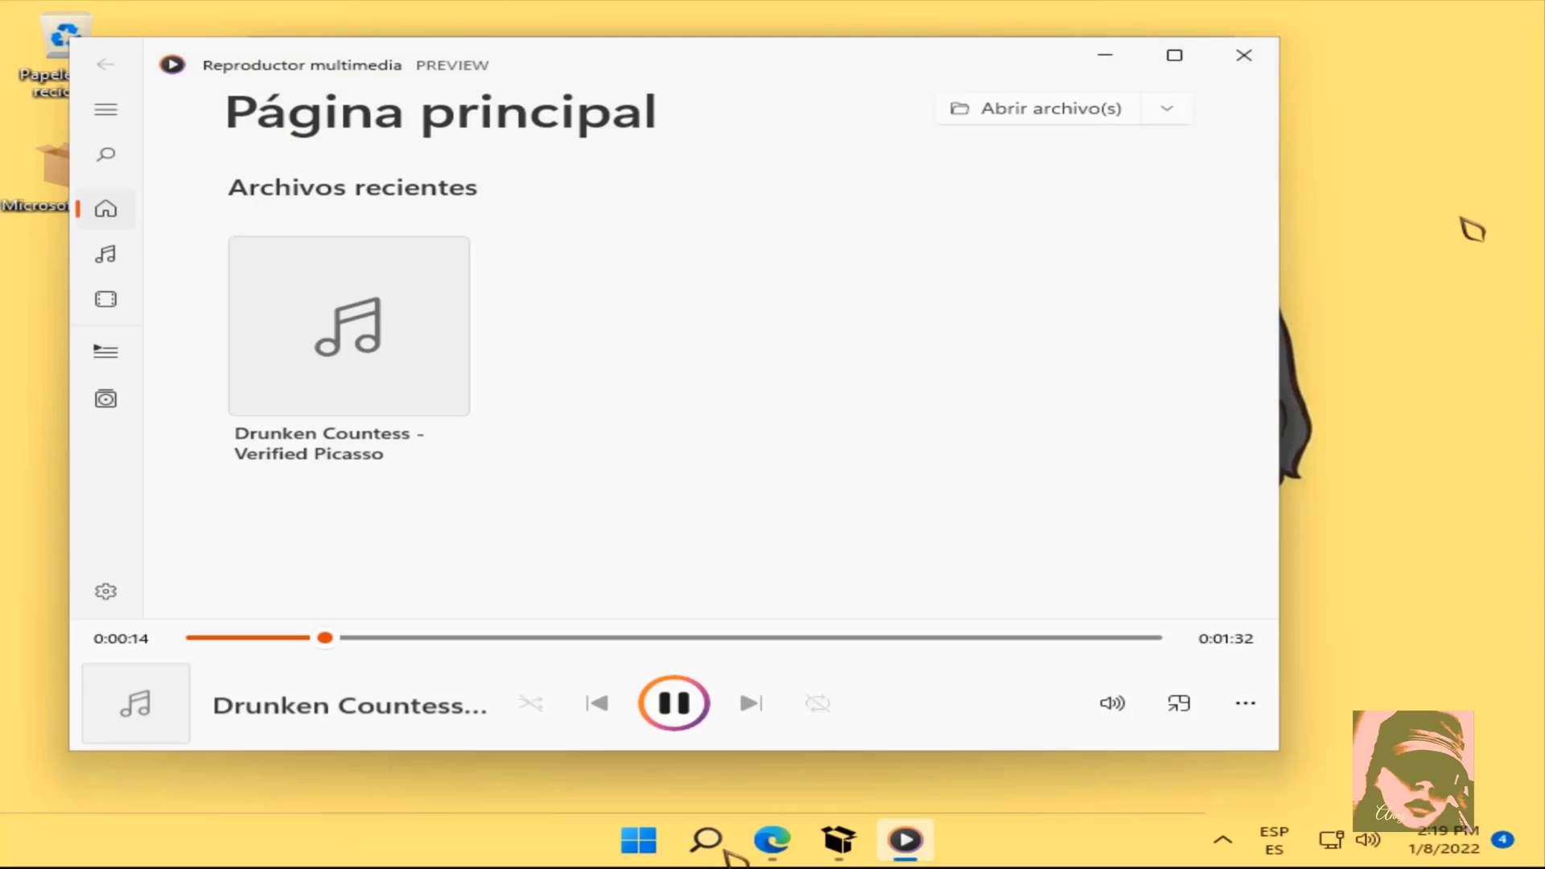
Step: Show the player in full screen and check the cast-to-device and playback speed options
click(1247, 705)
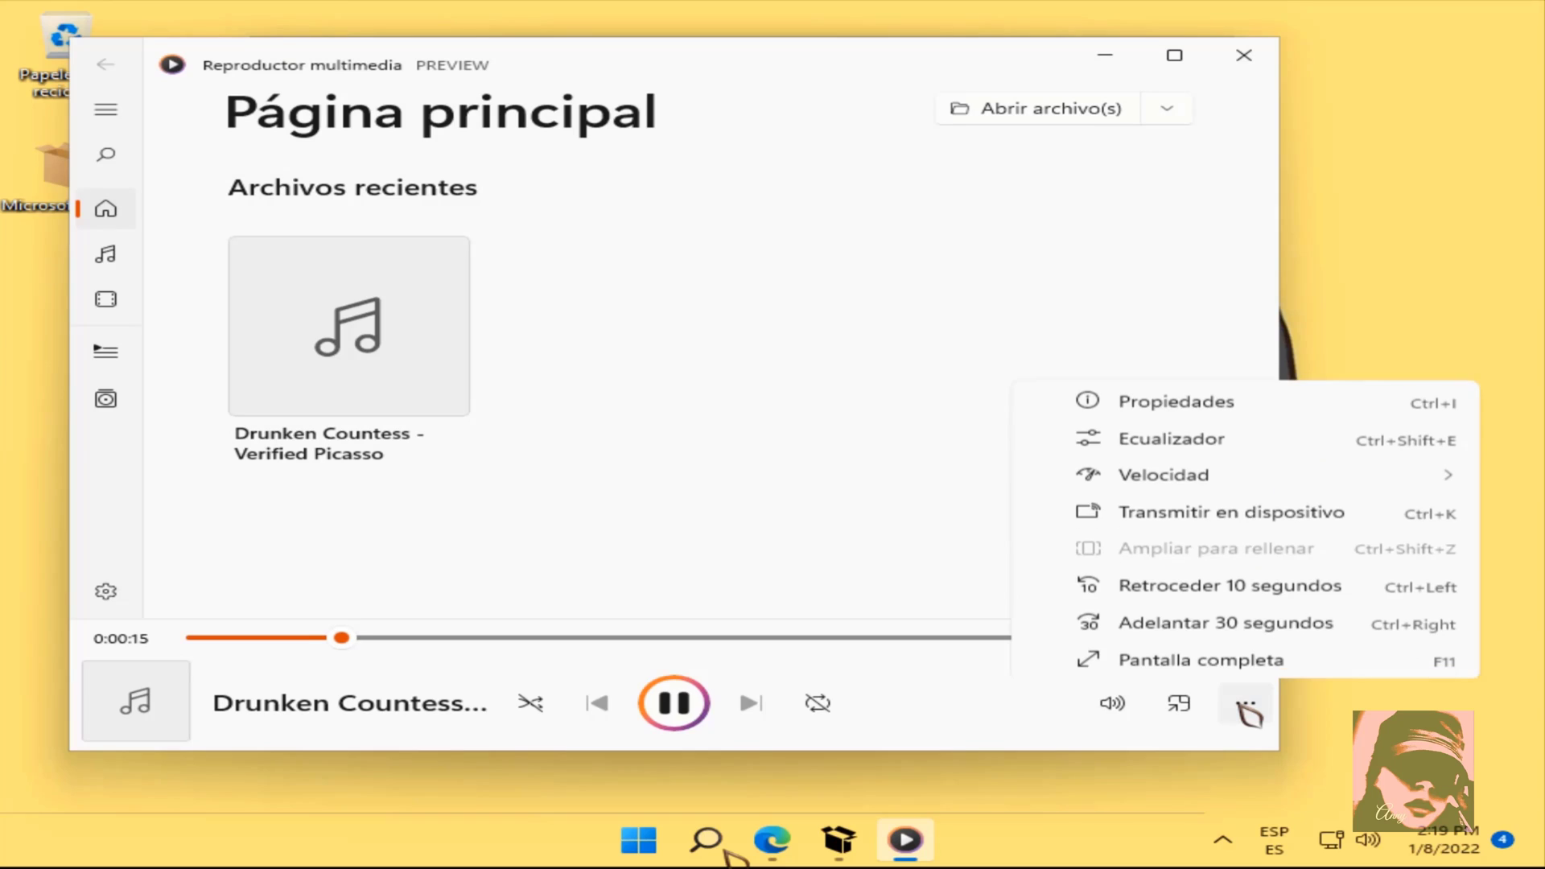
click(1259, 662)
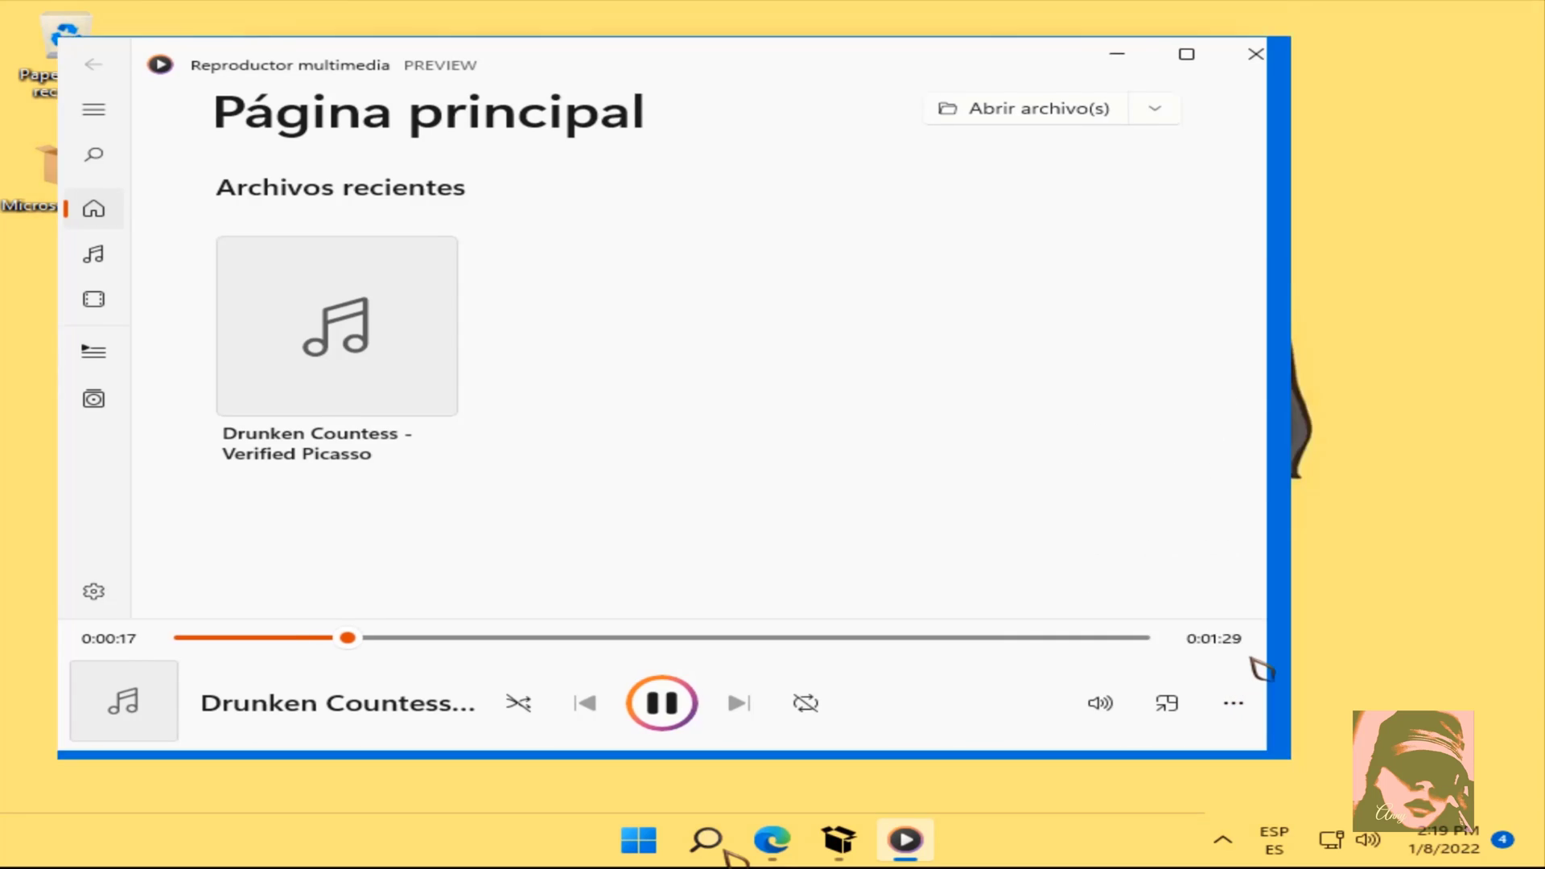
click(1477, 785)
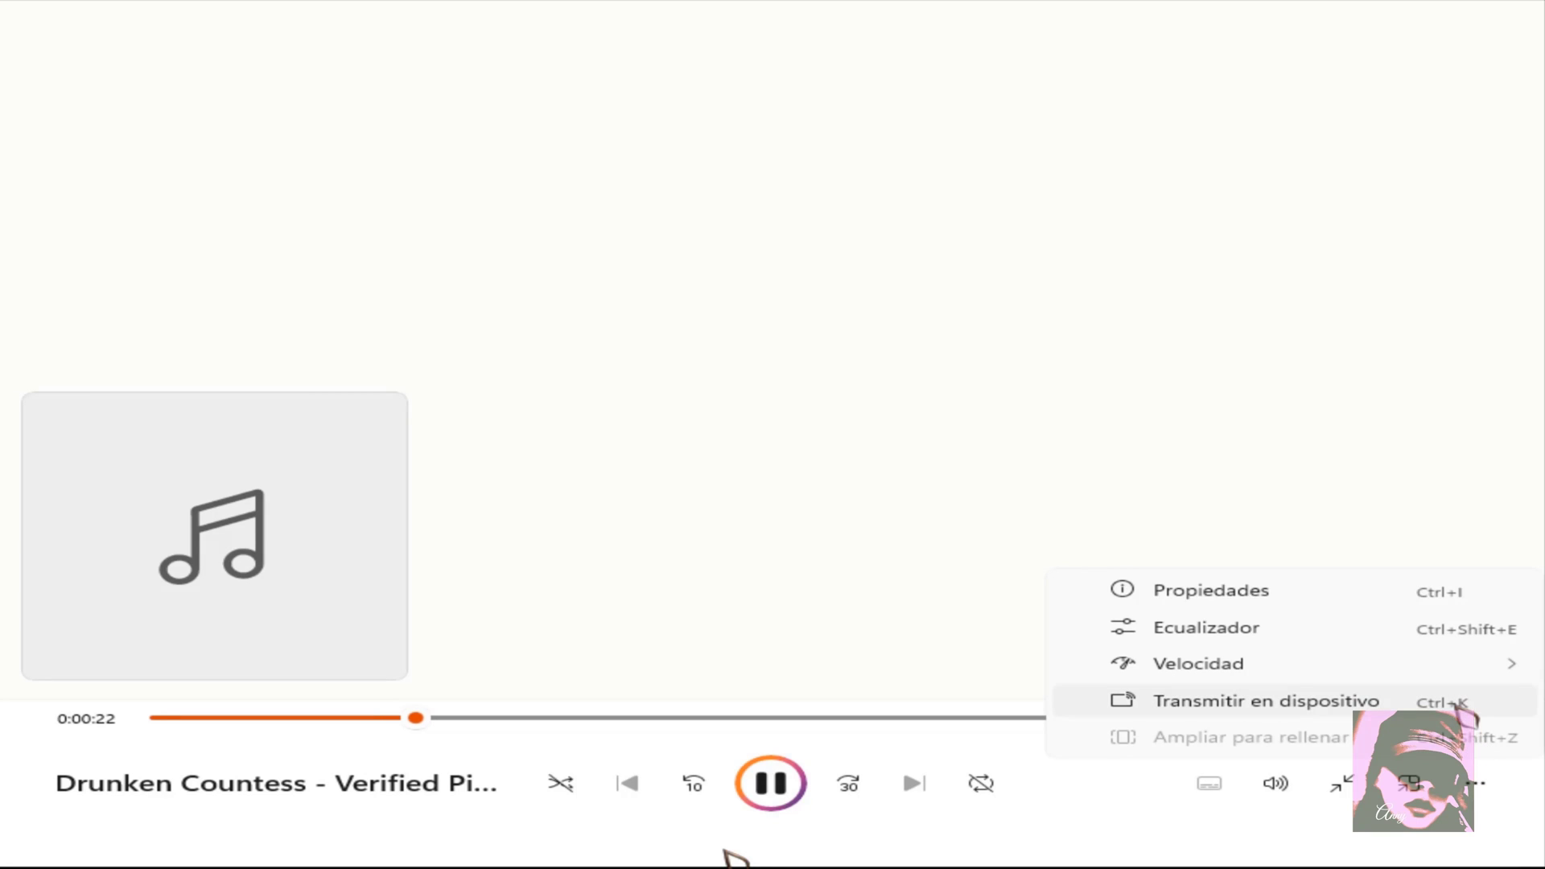
click(1457, 706)
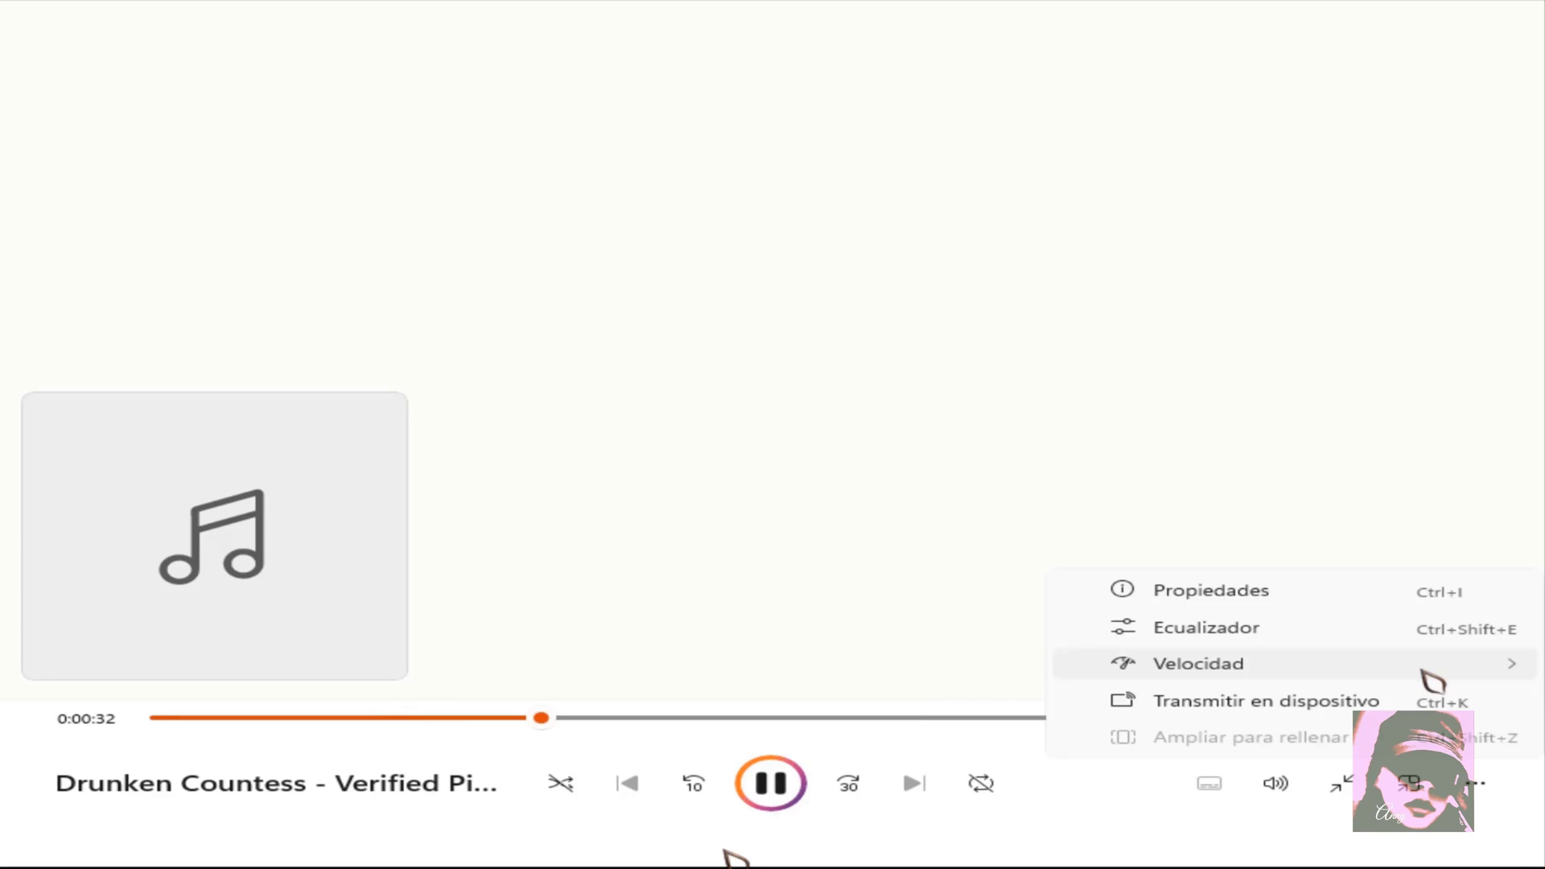
mouse_move(1433, 677)
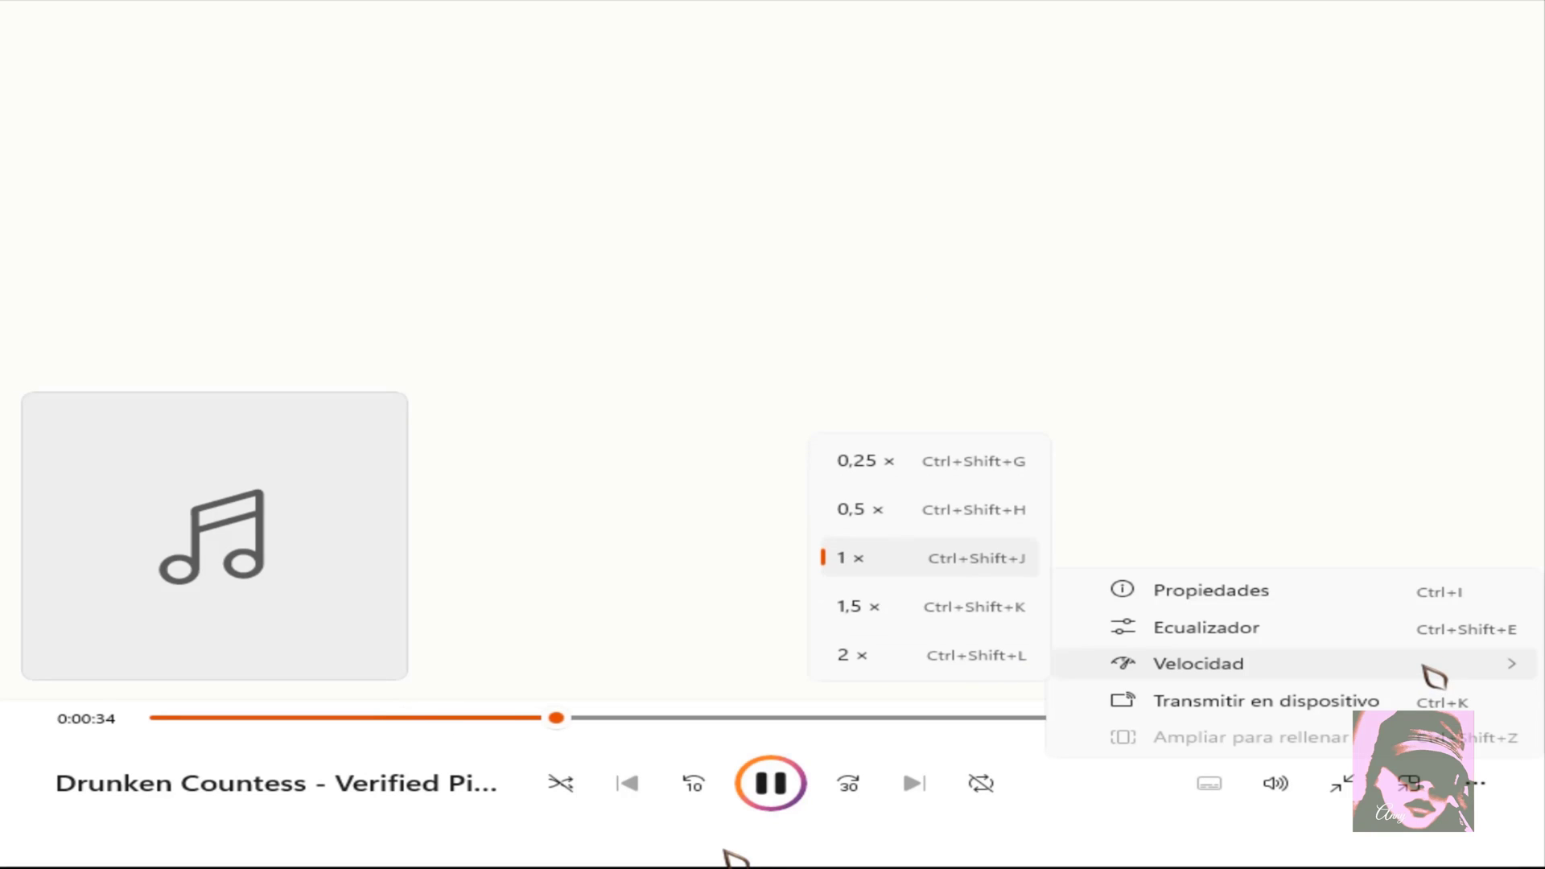
Step: Turn on the equalizer and apply the Laptop preset
click(1448, 635)
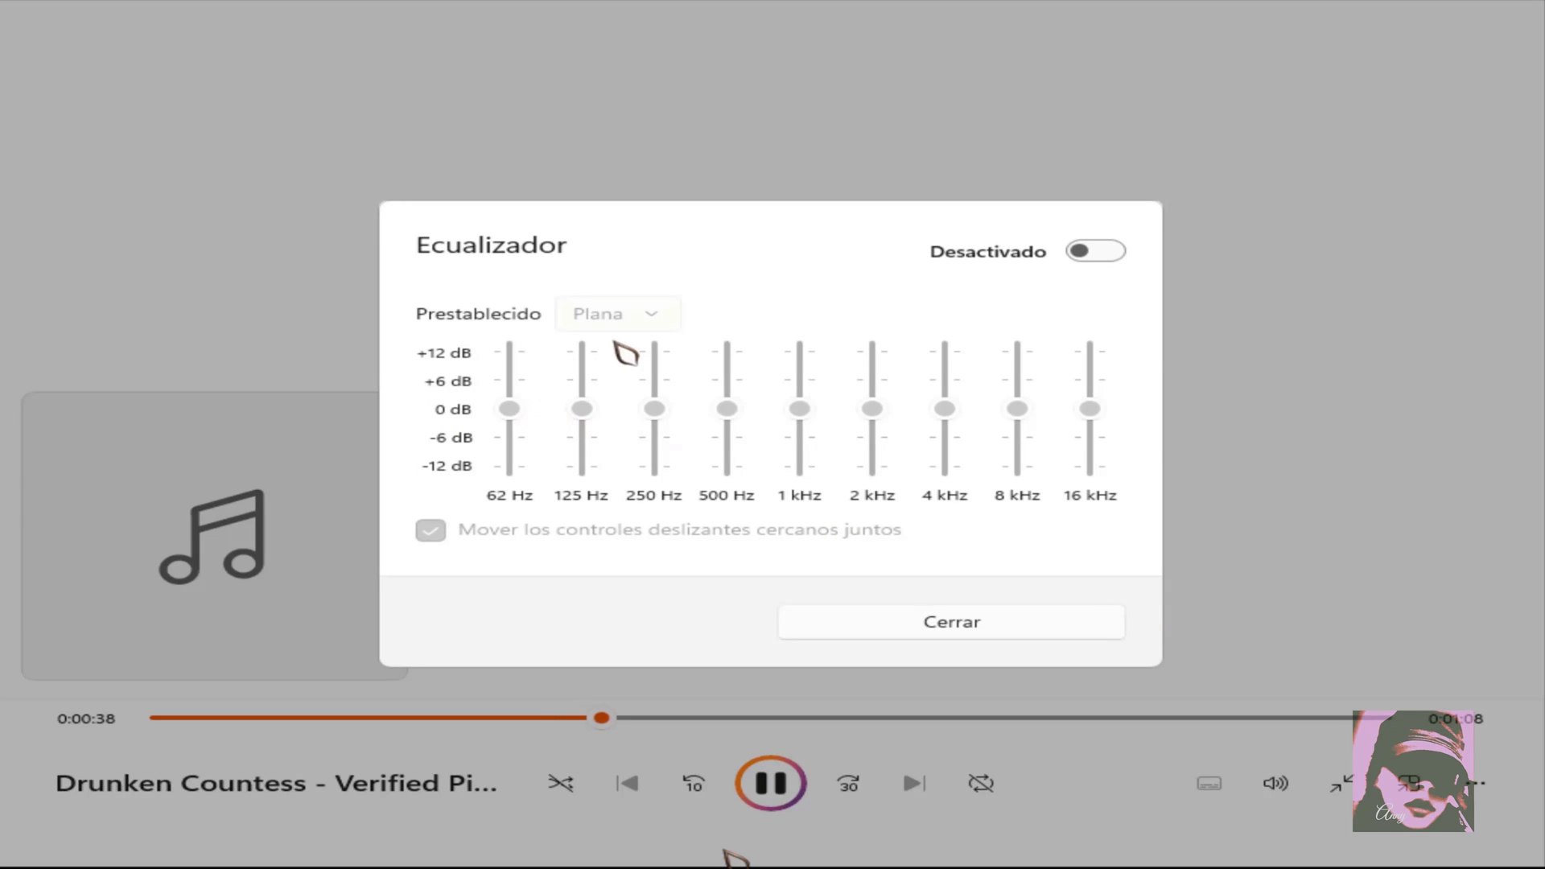
click(1114, 251)
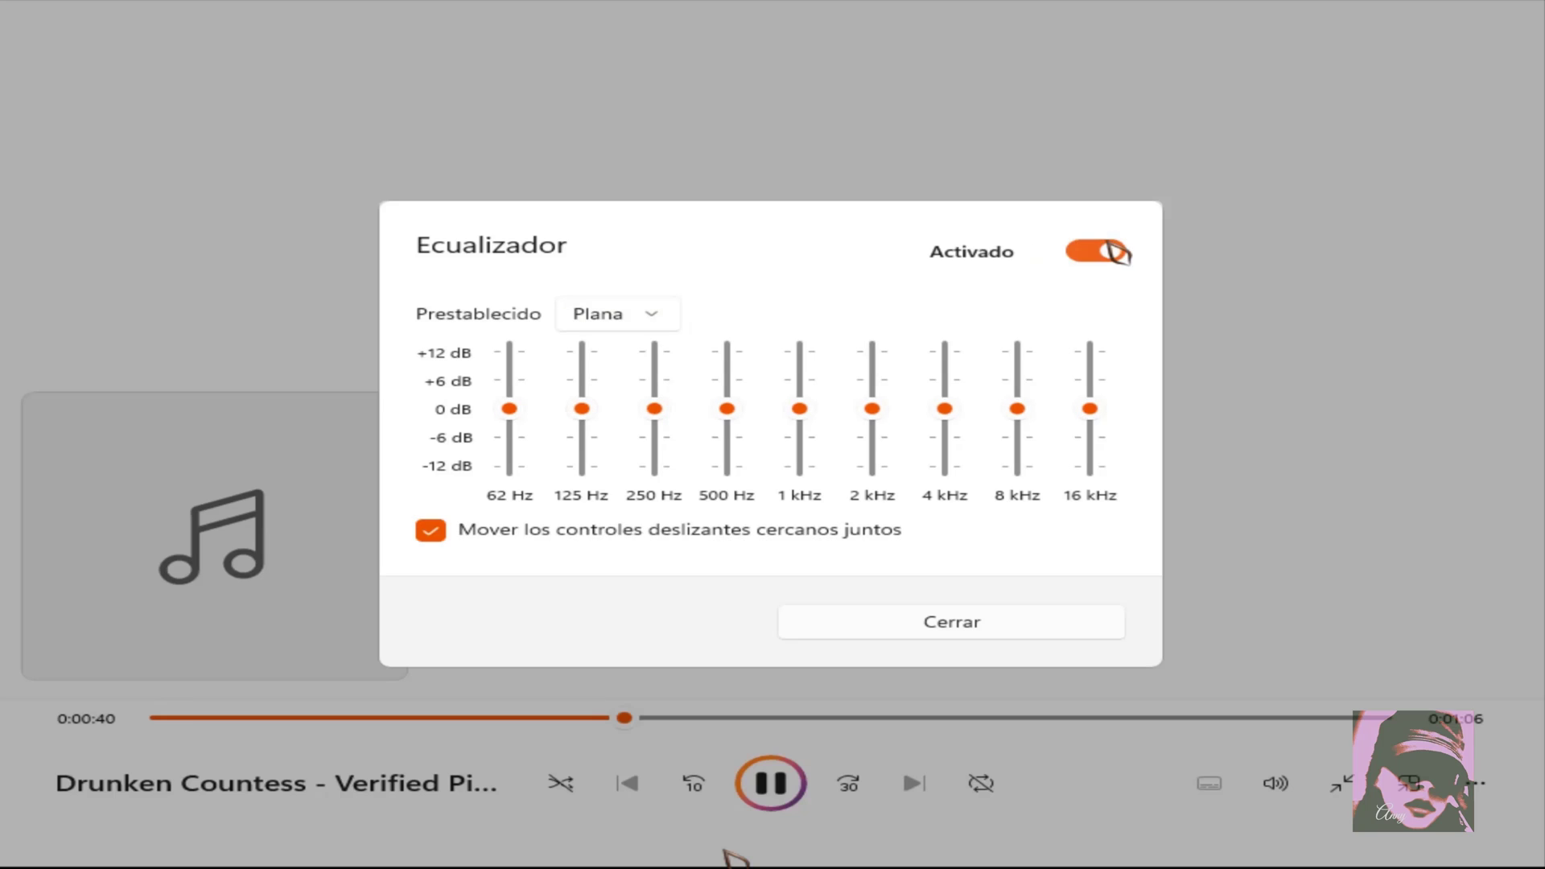
click(642, 318)
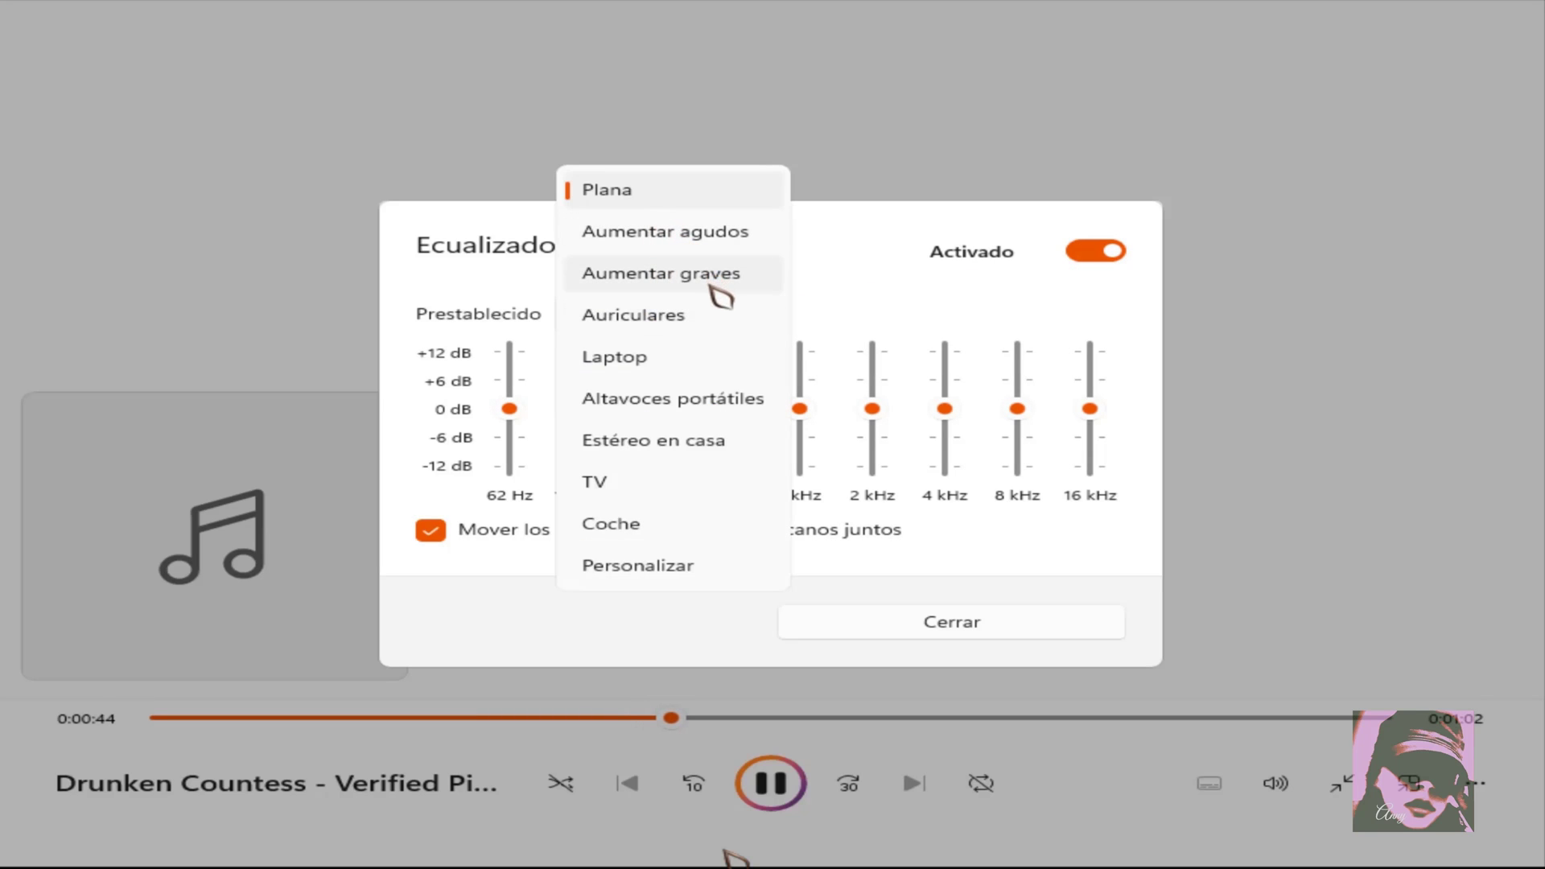
click(733, 369)
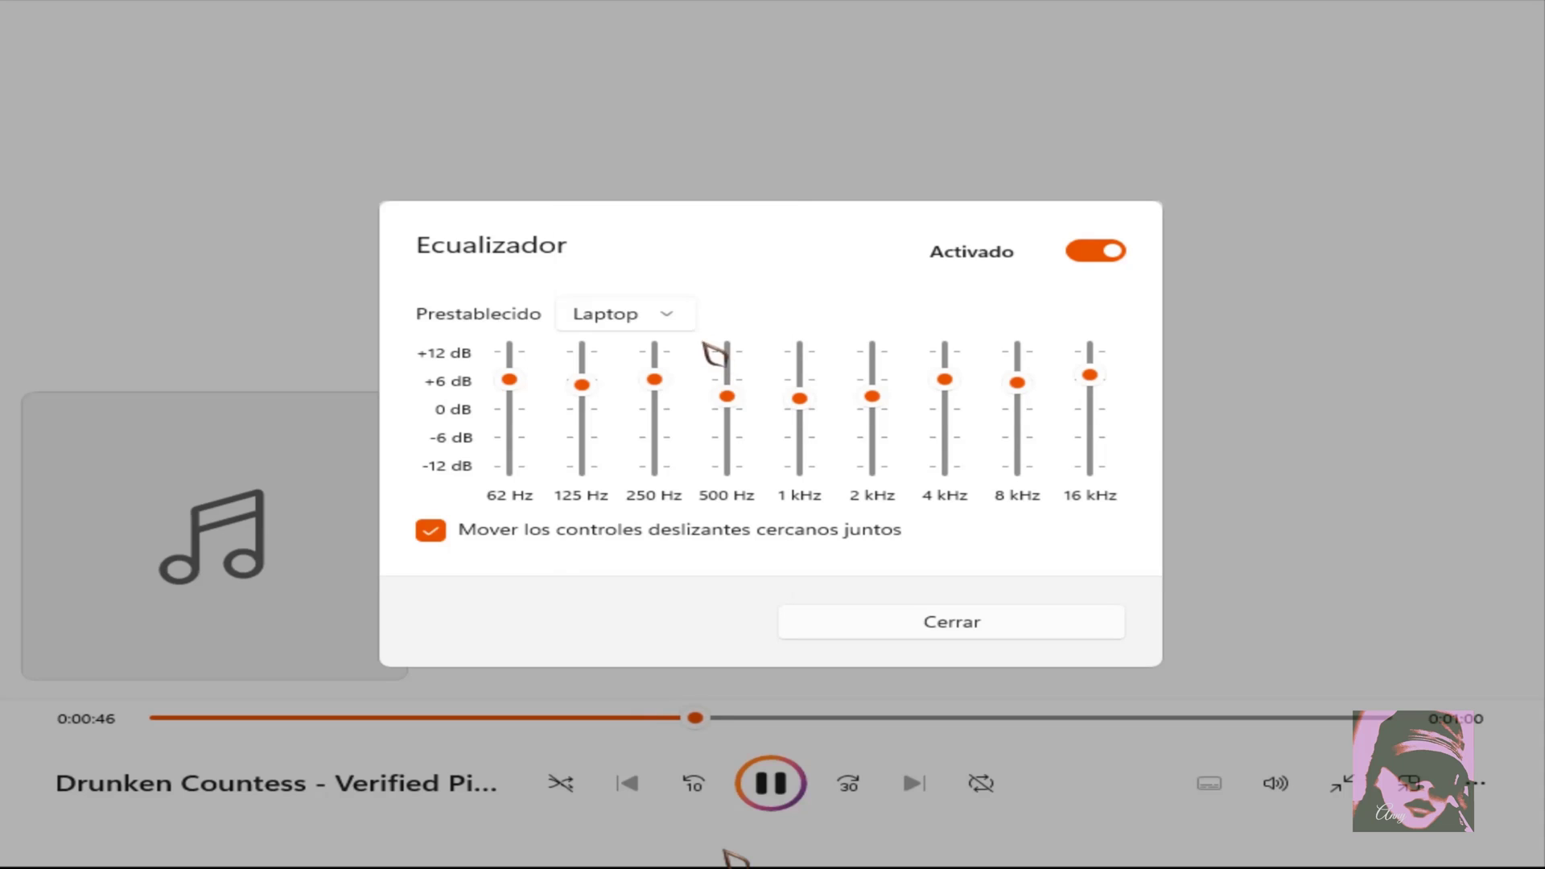
Step: Change the equalizer preset to Auriculares and close the equalizer
click(682, 326)
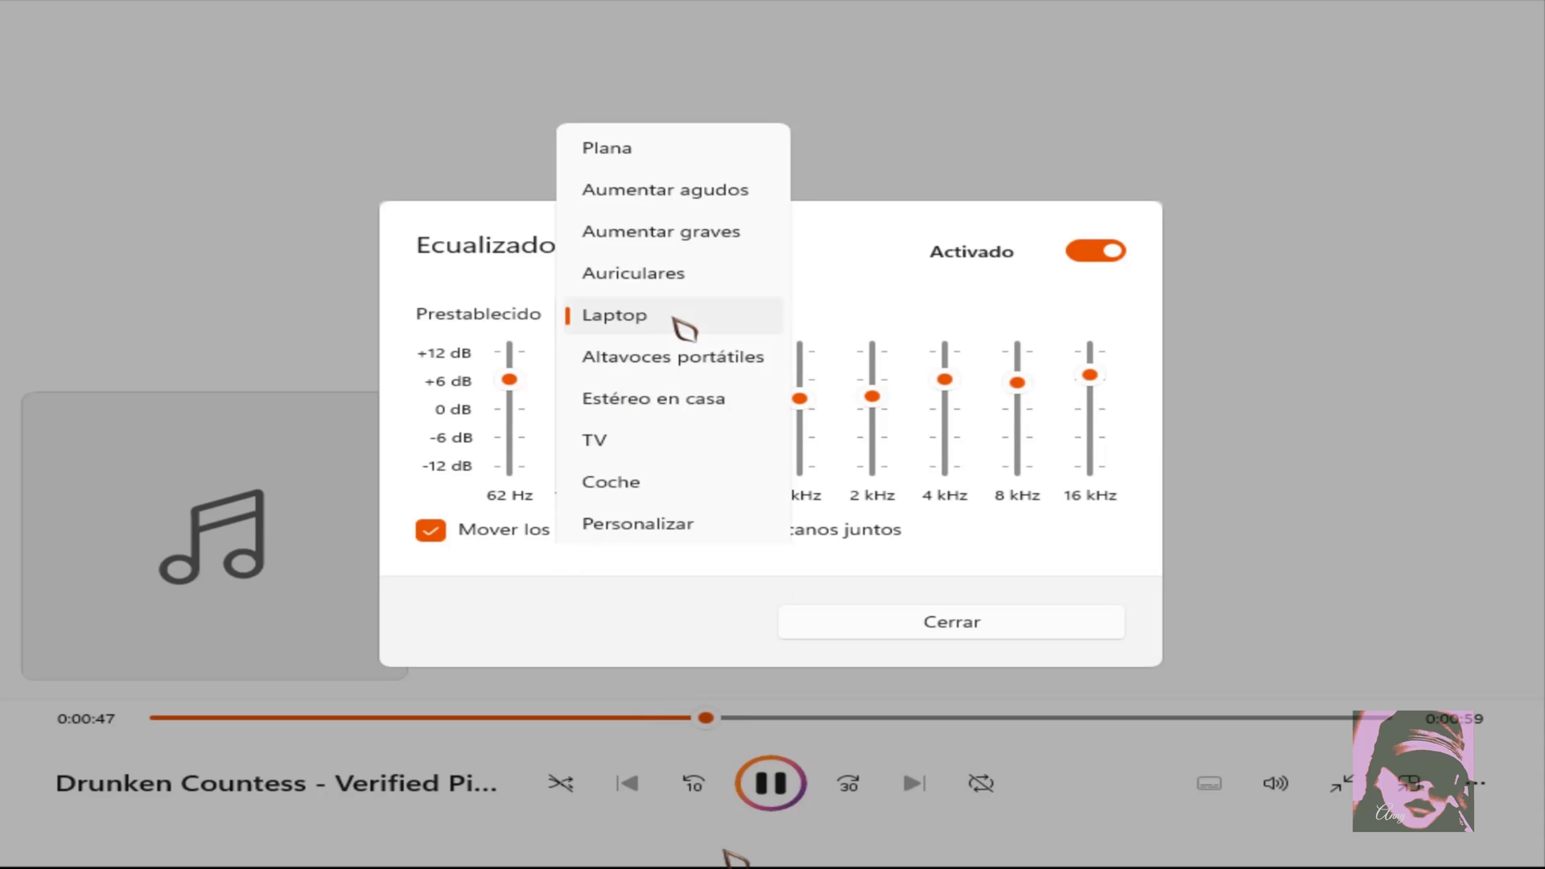
click(707, 359)
key(Up)
key(Up)
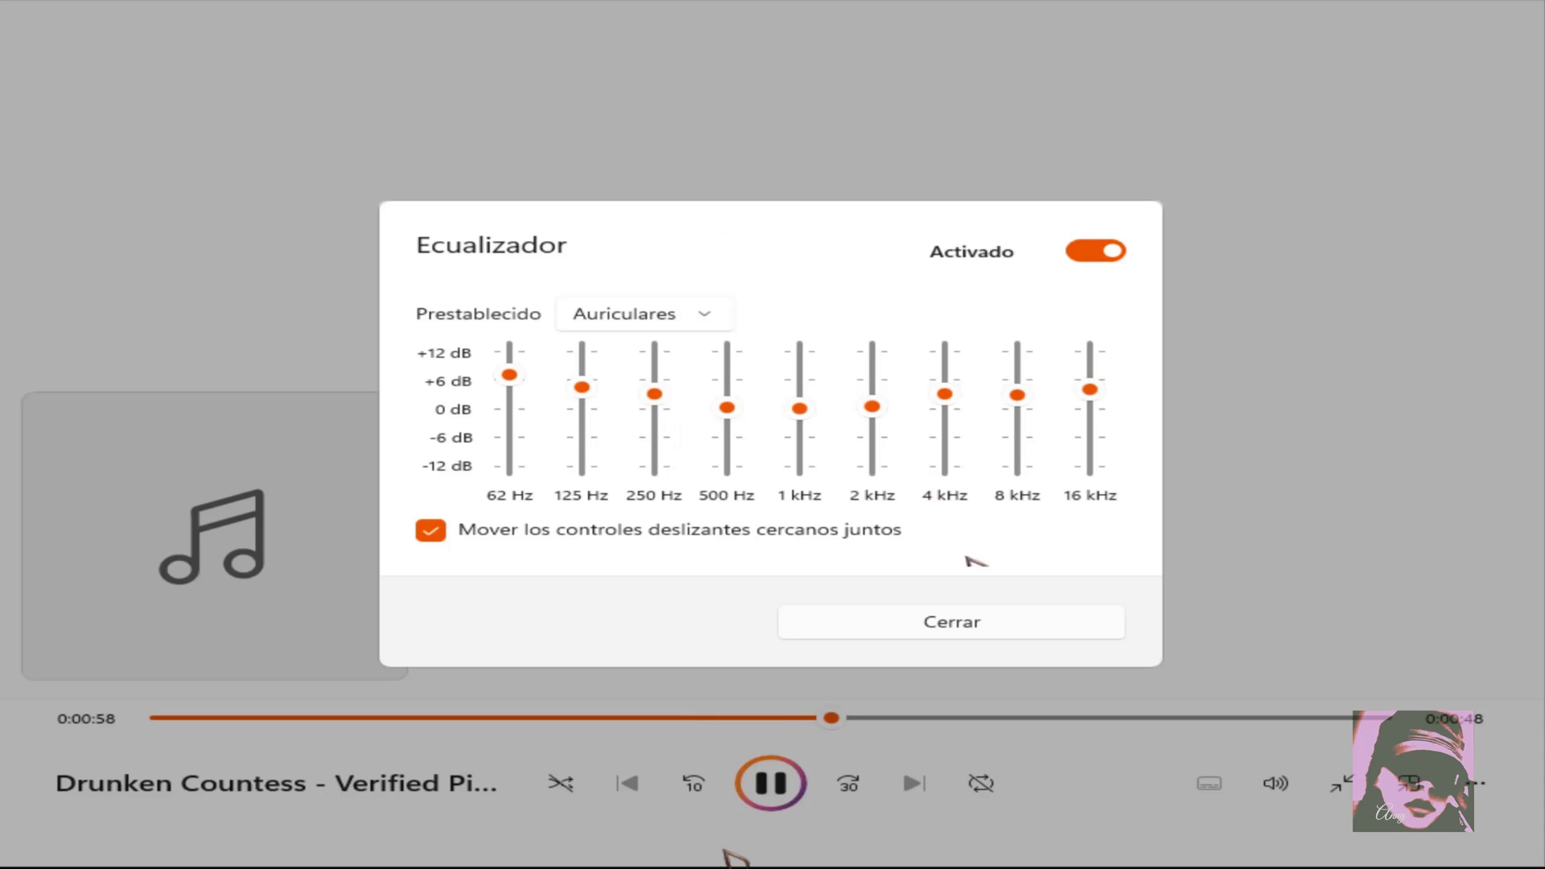
click(1014, 623)
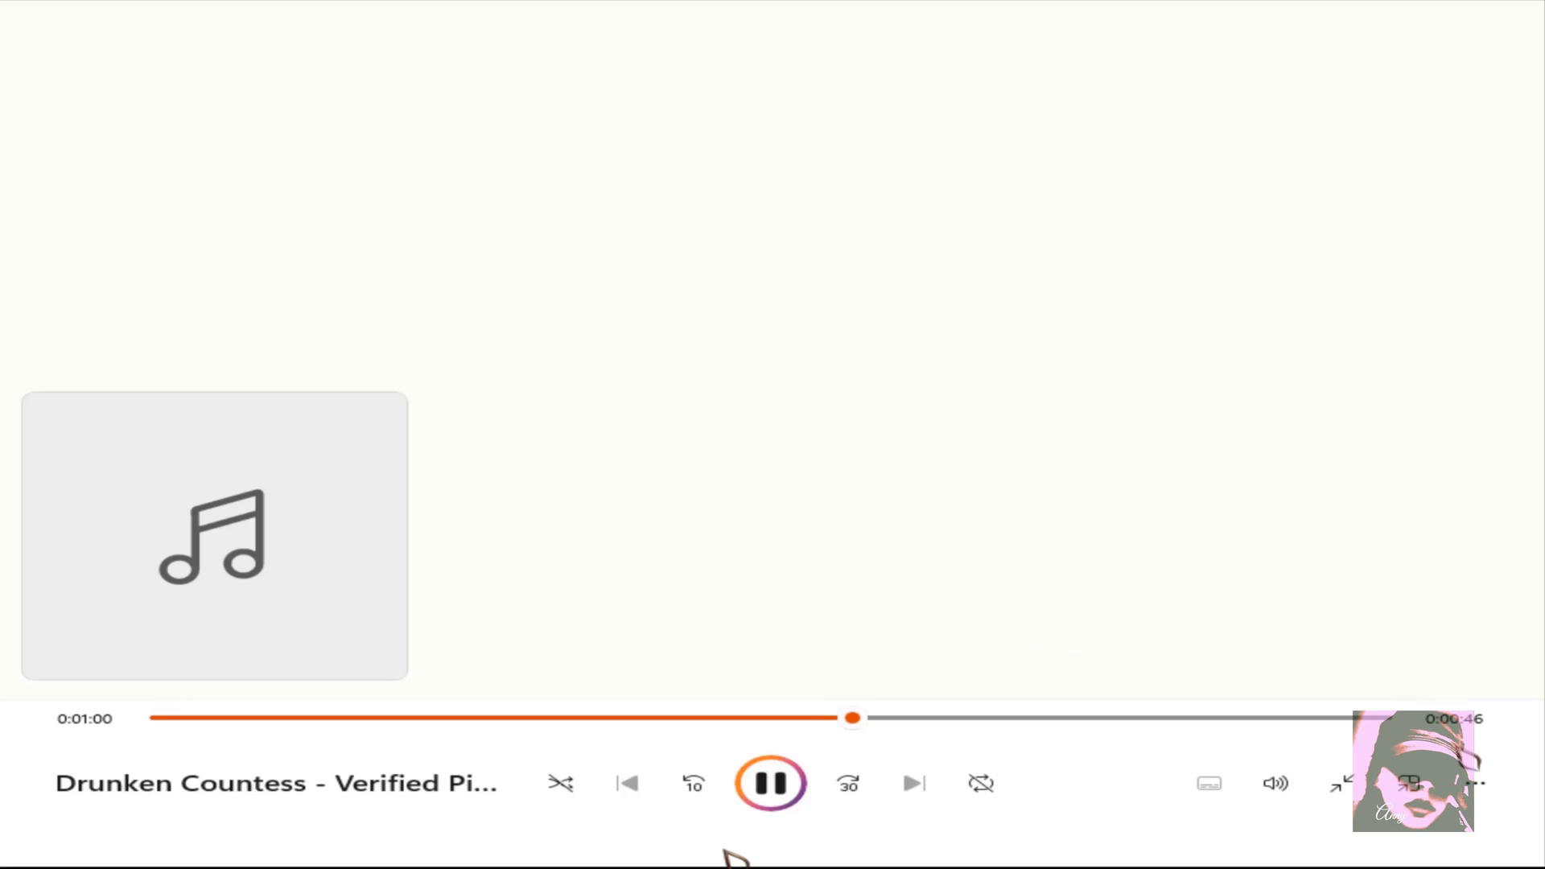
Step: Check the player's additional options, then skip forward two tracks and go back one to Dynamite
click(1477, 785)
click(1438, 594)
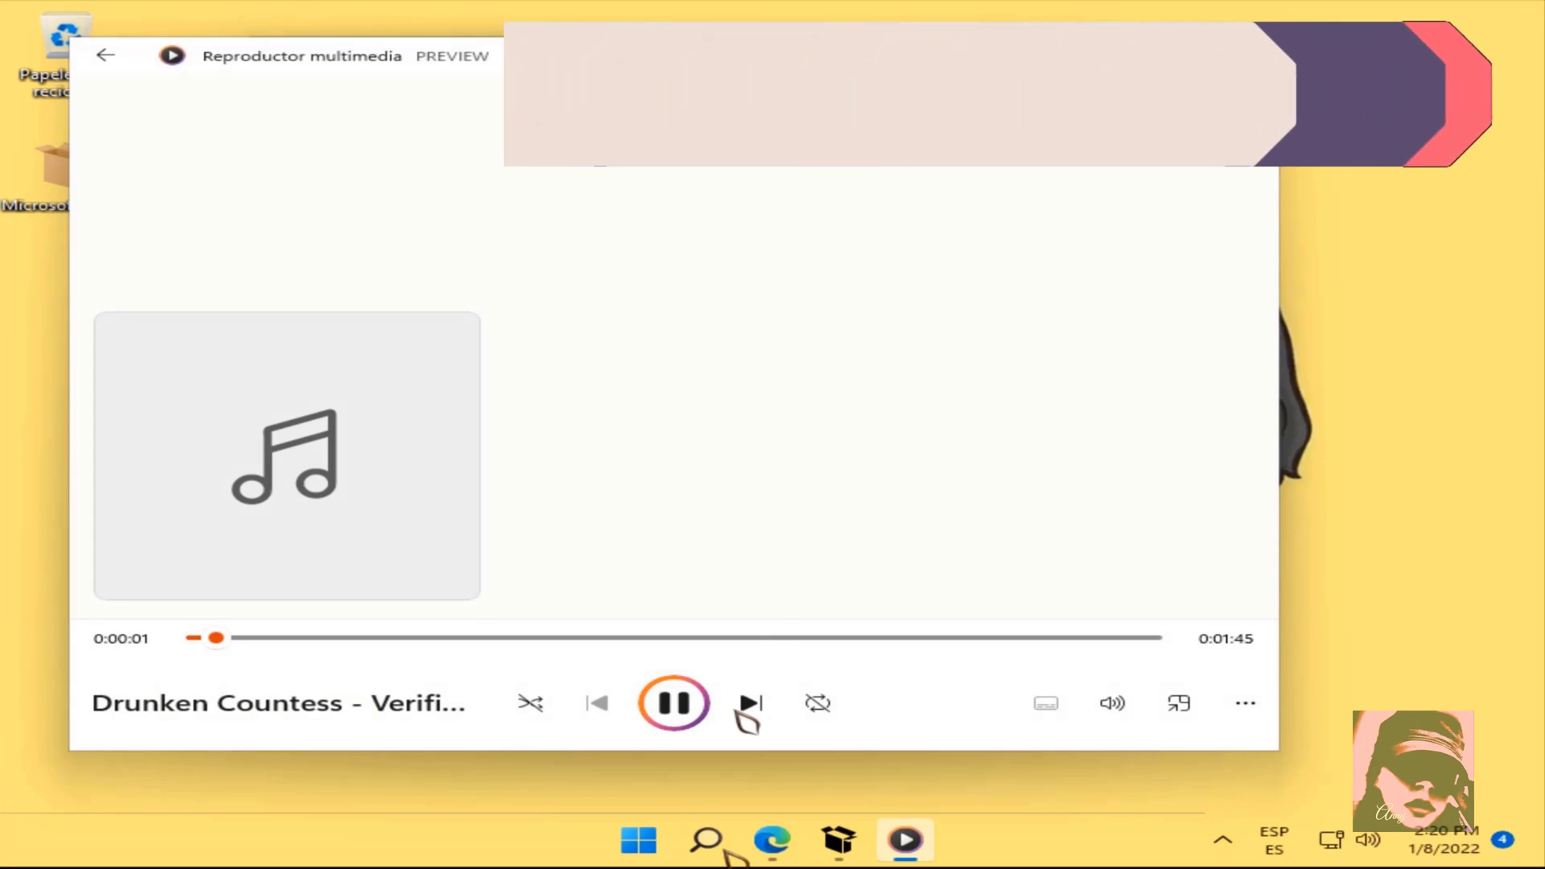
click(749, 705)
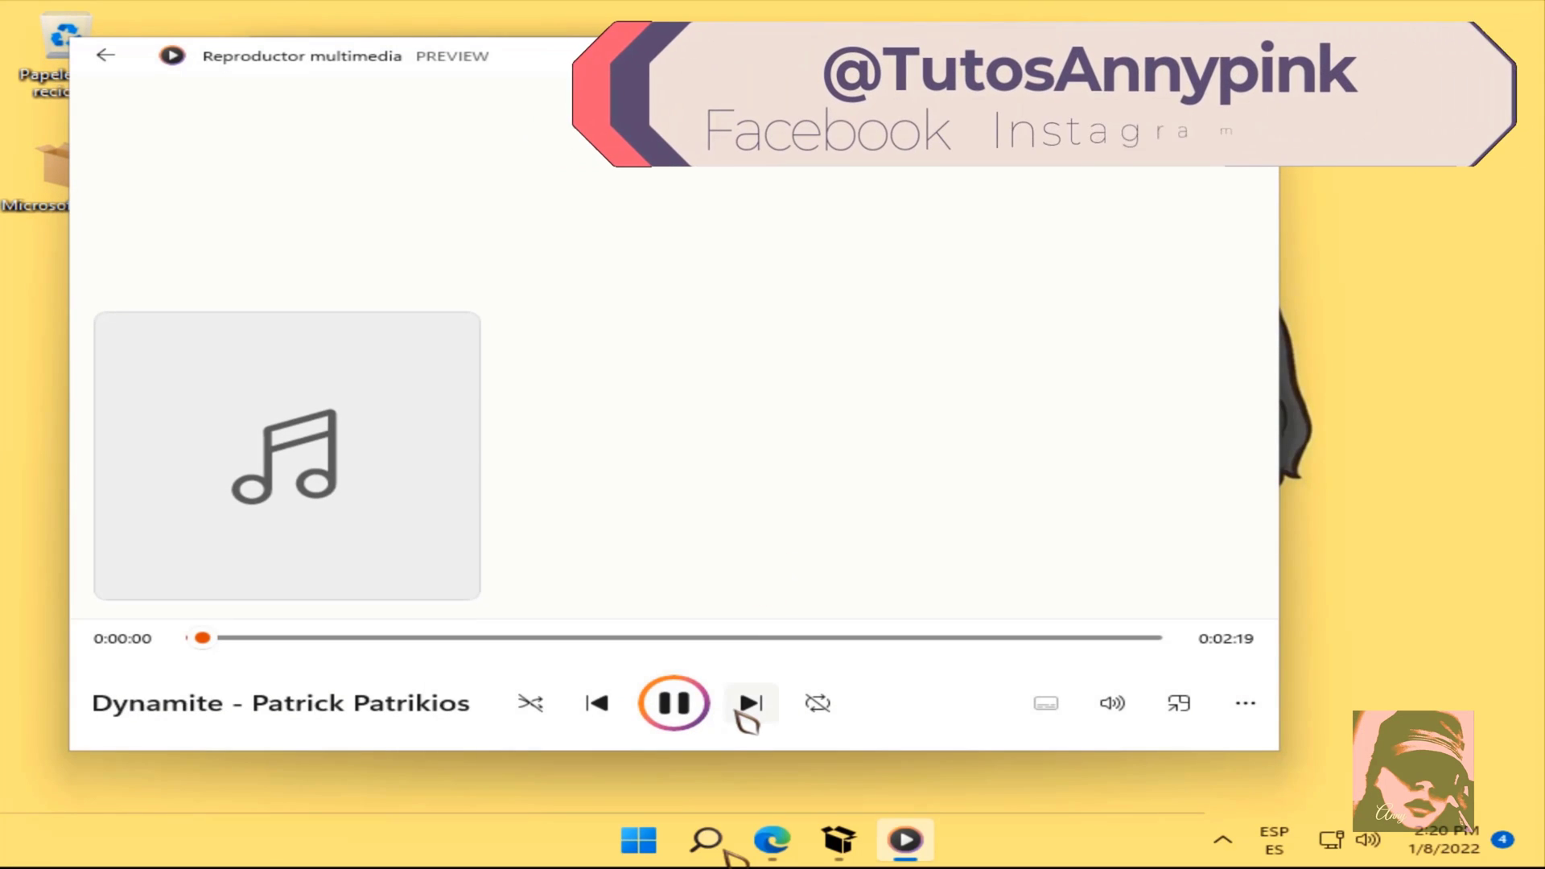
click(749, 705)
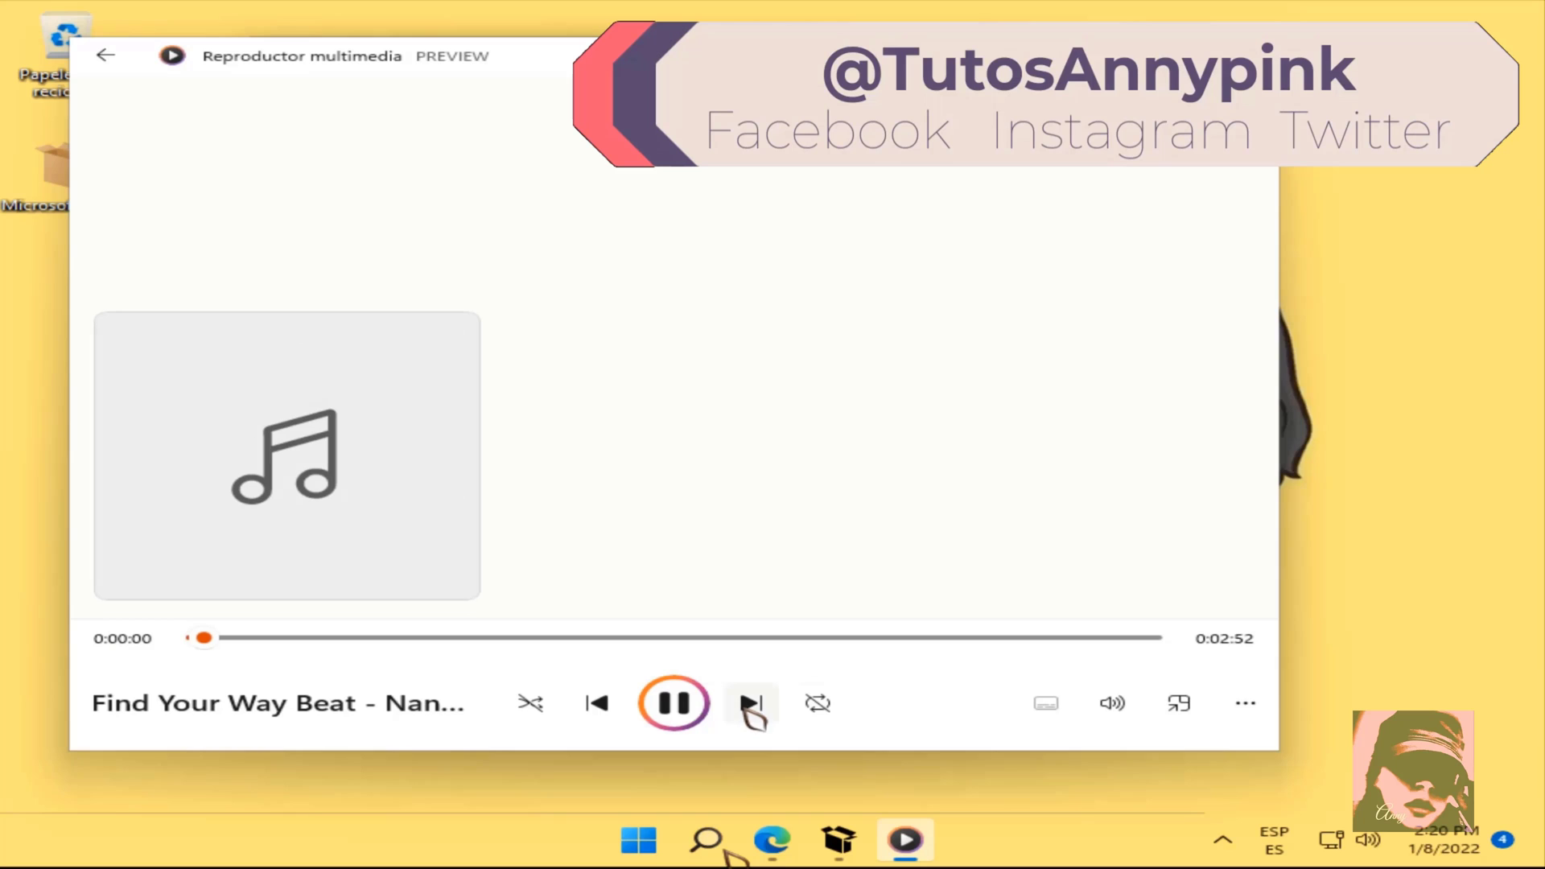
click(605, 703)
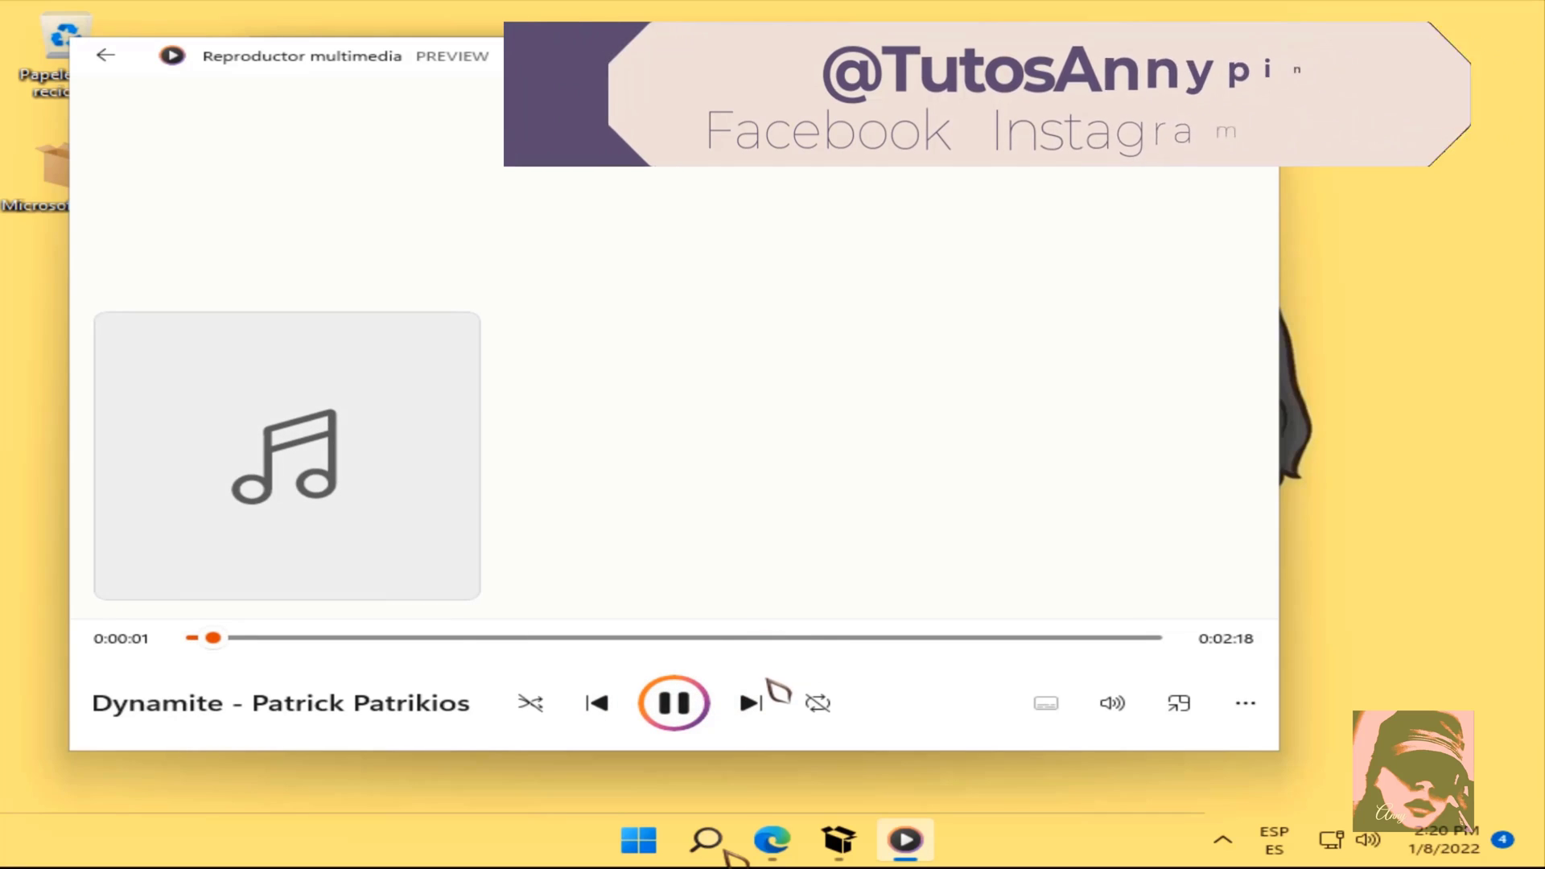
Step: Return to the home page and look over the file-opening options and the navigation entries
click(107, 56)
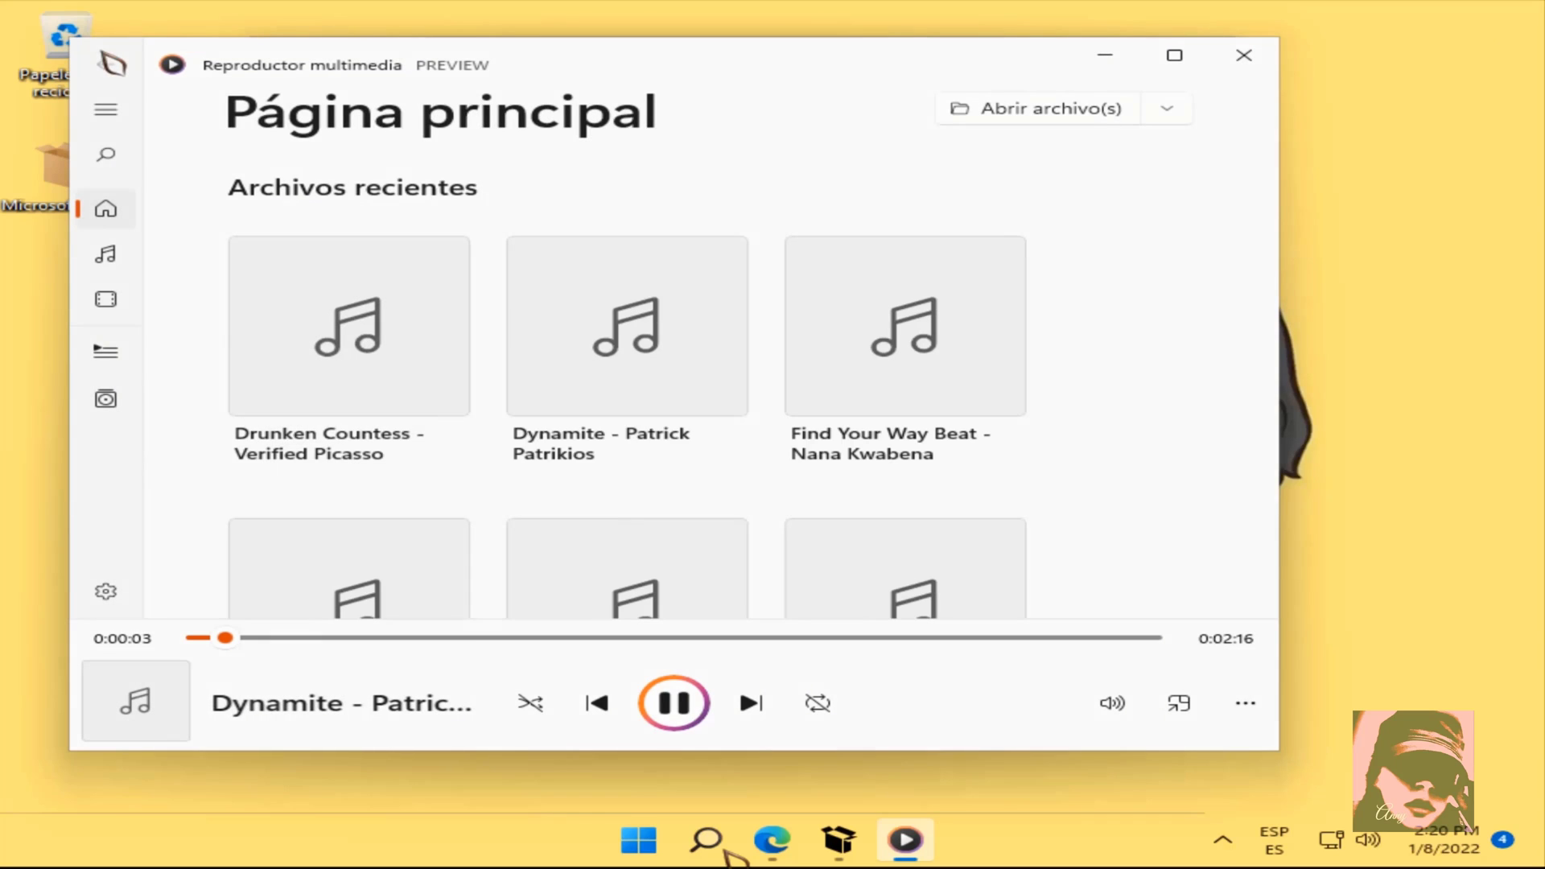
click(1166, 110)
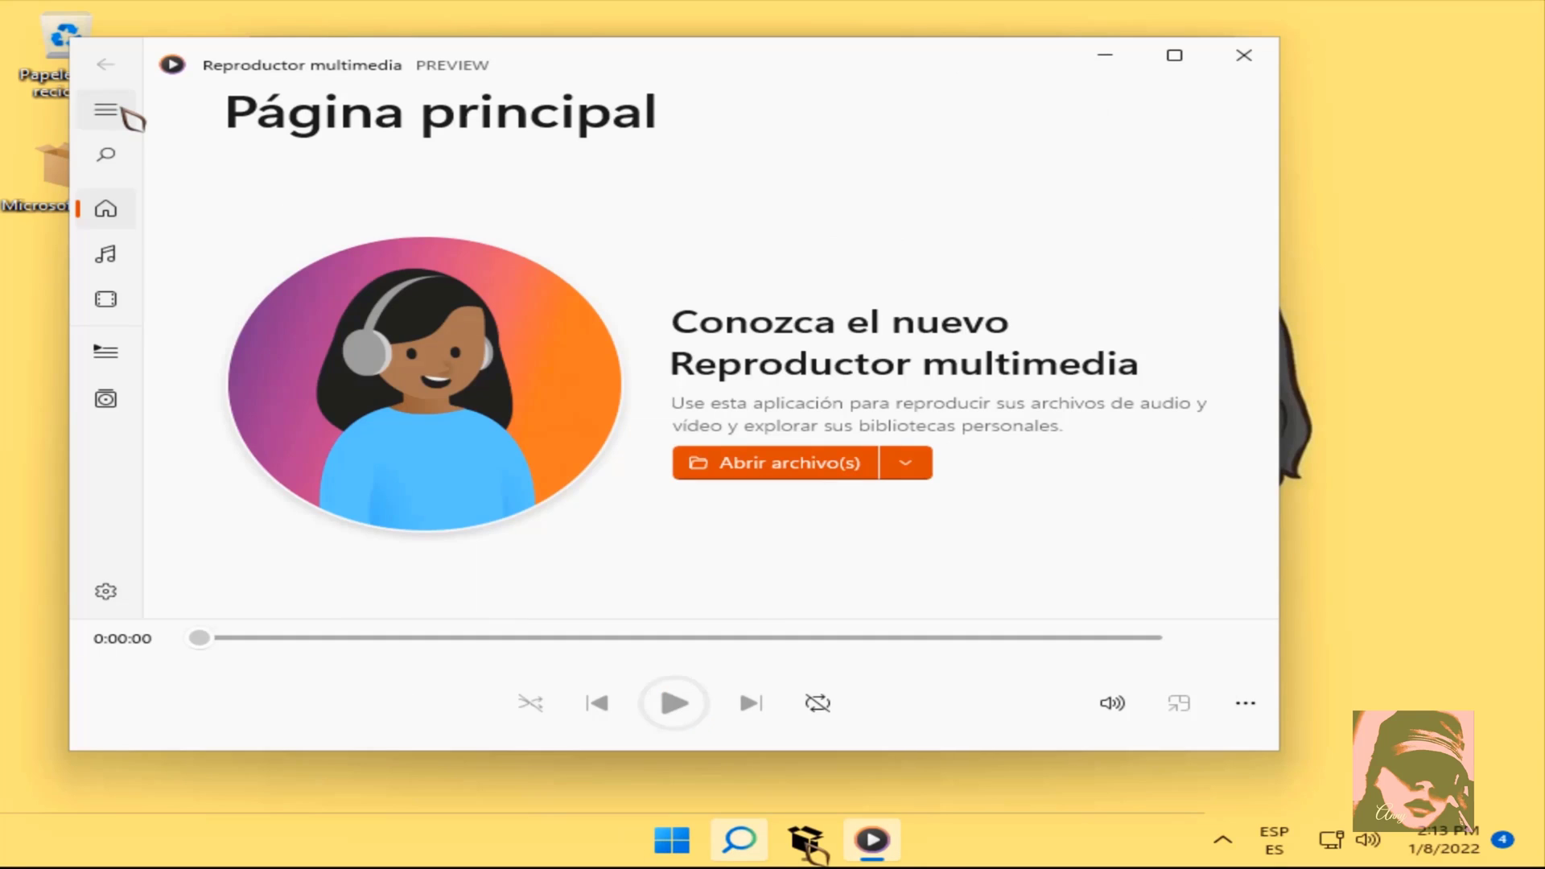
click(105, 110)
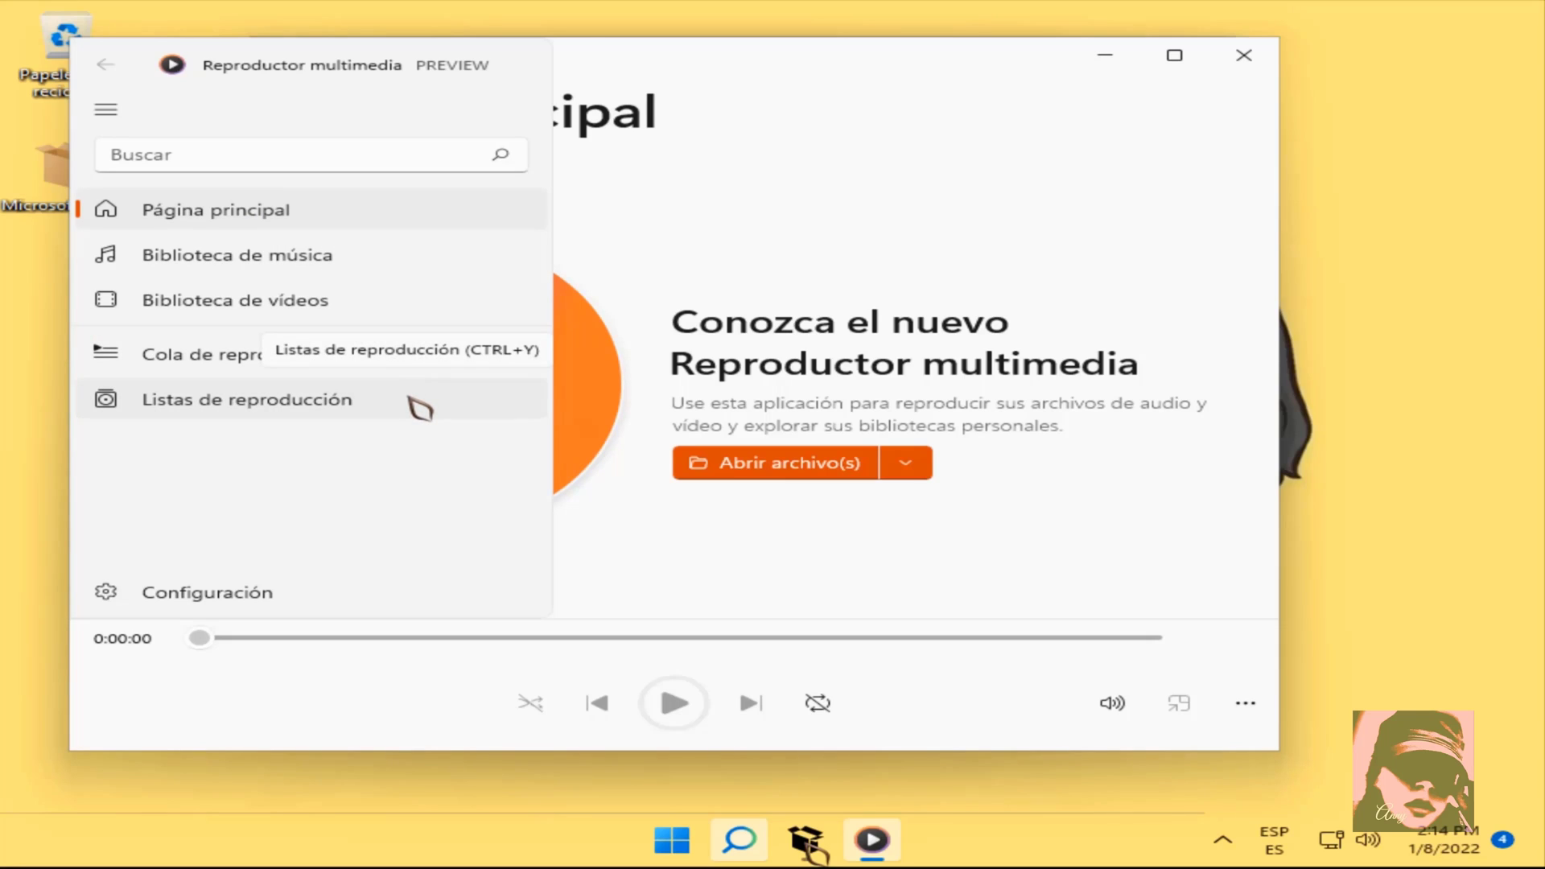
Step: Open the player settings and view the folder picker for adding a music library location, then cancel it
click(228, 597)
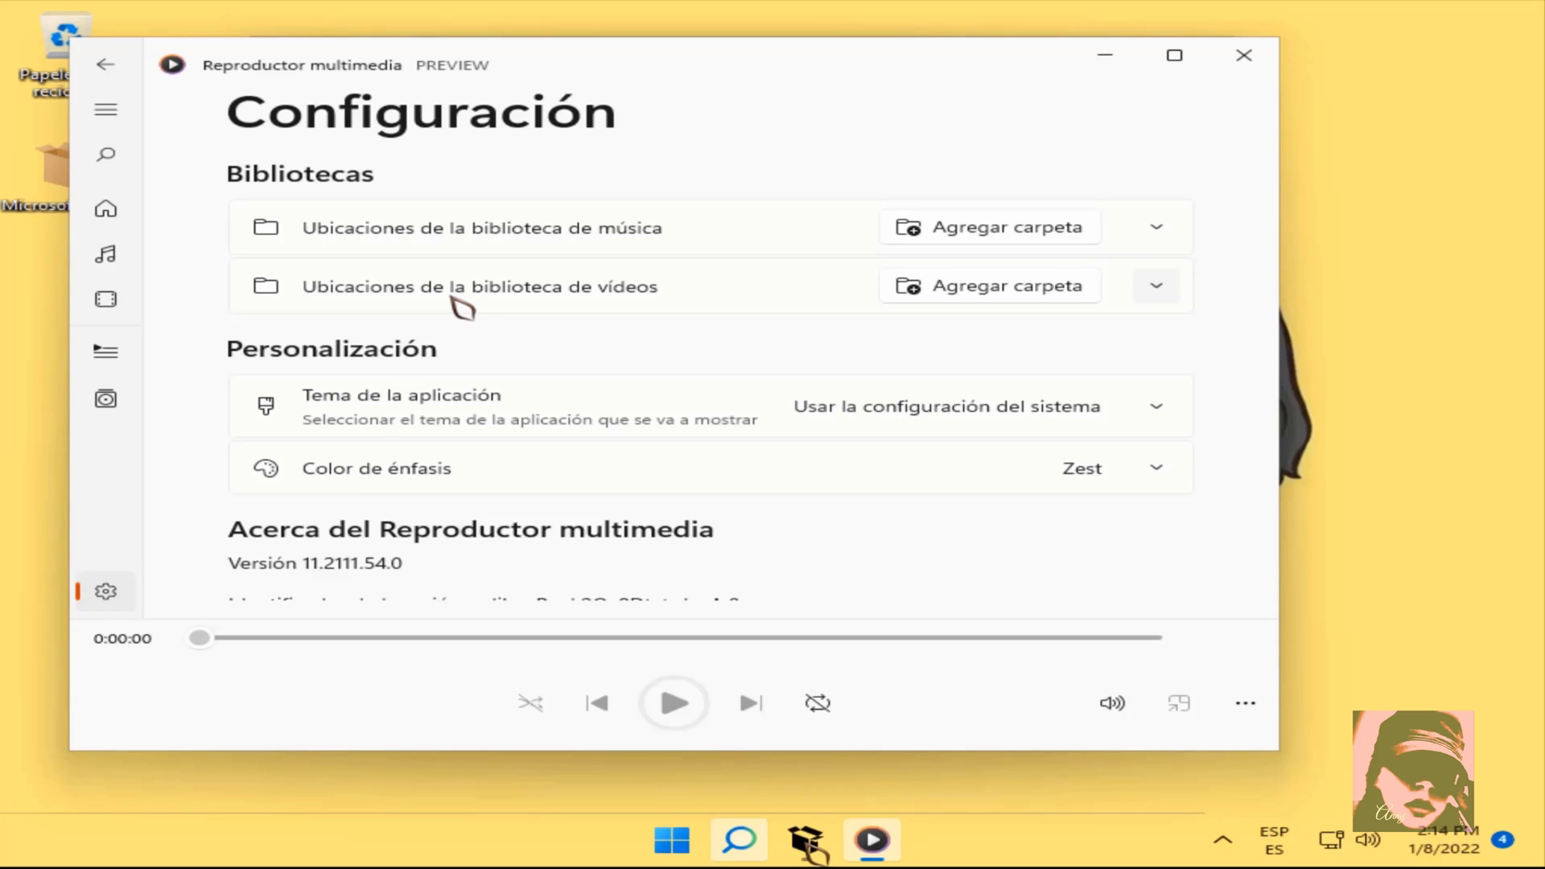
click(933, 235)
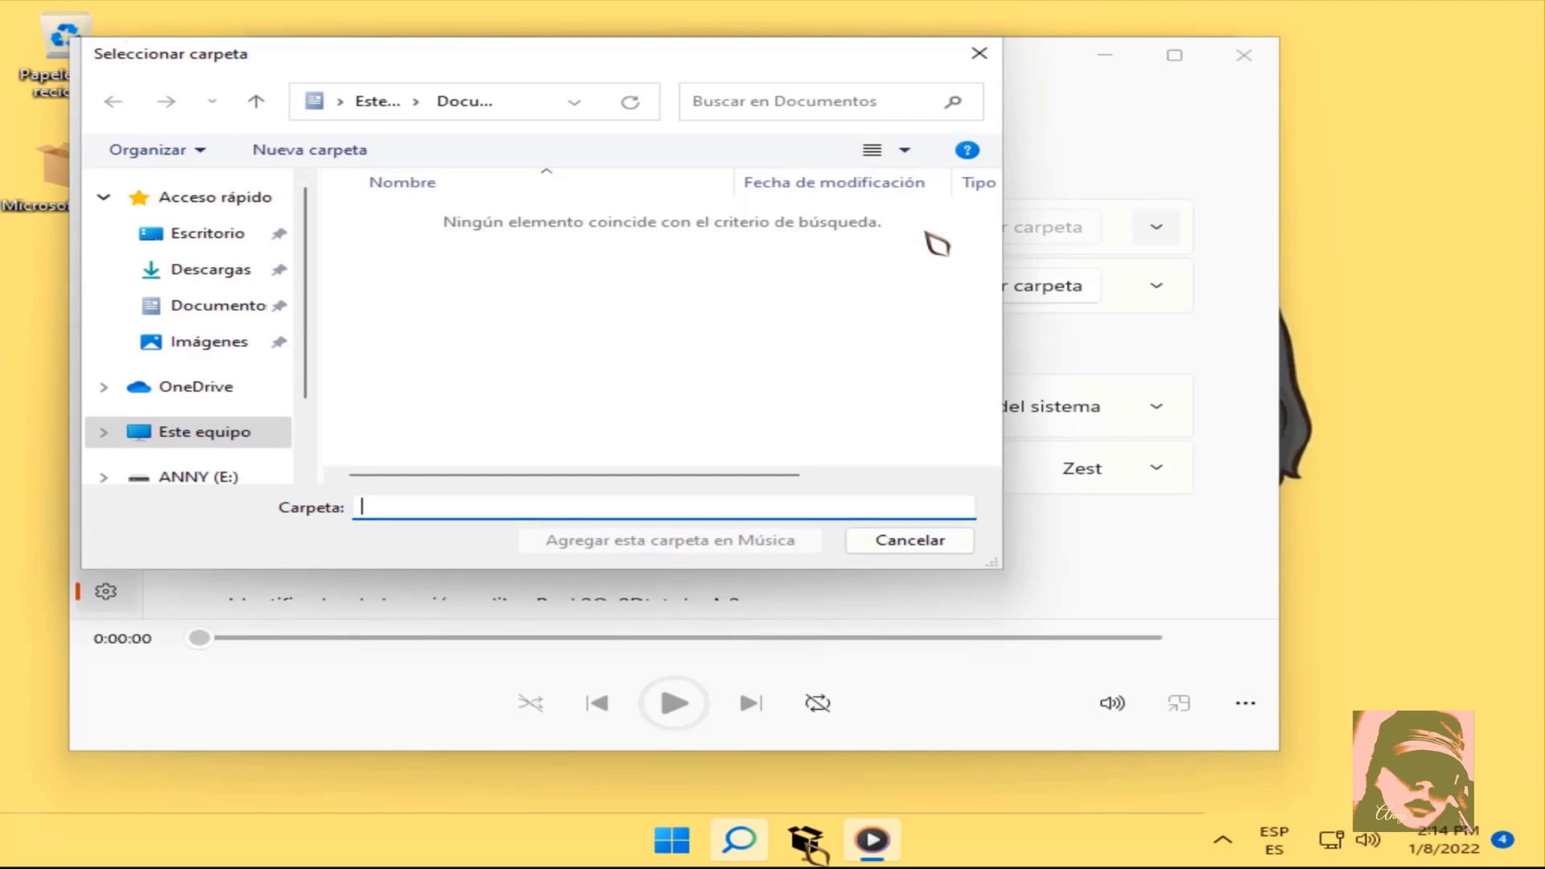
key(Escape)
Step: Check the available app theme and accent colour options, leaving their current selections
click(1156, 408)
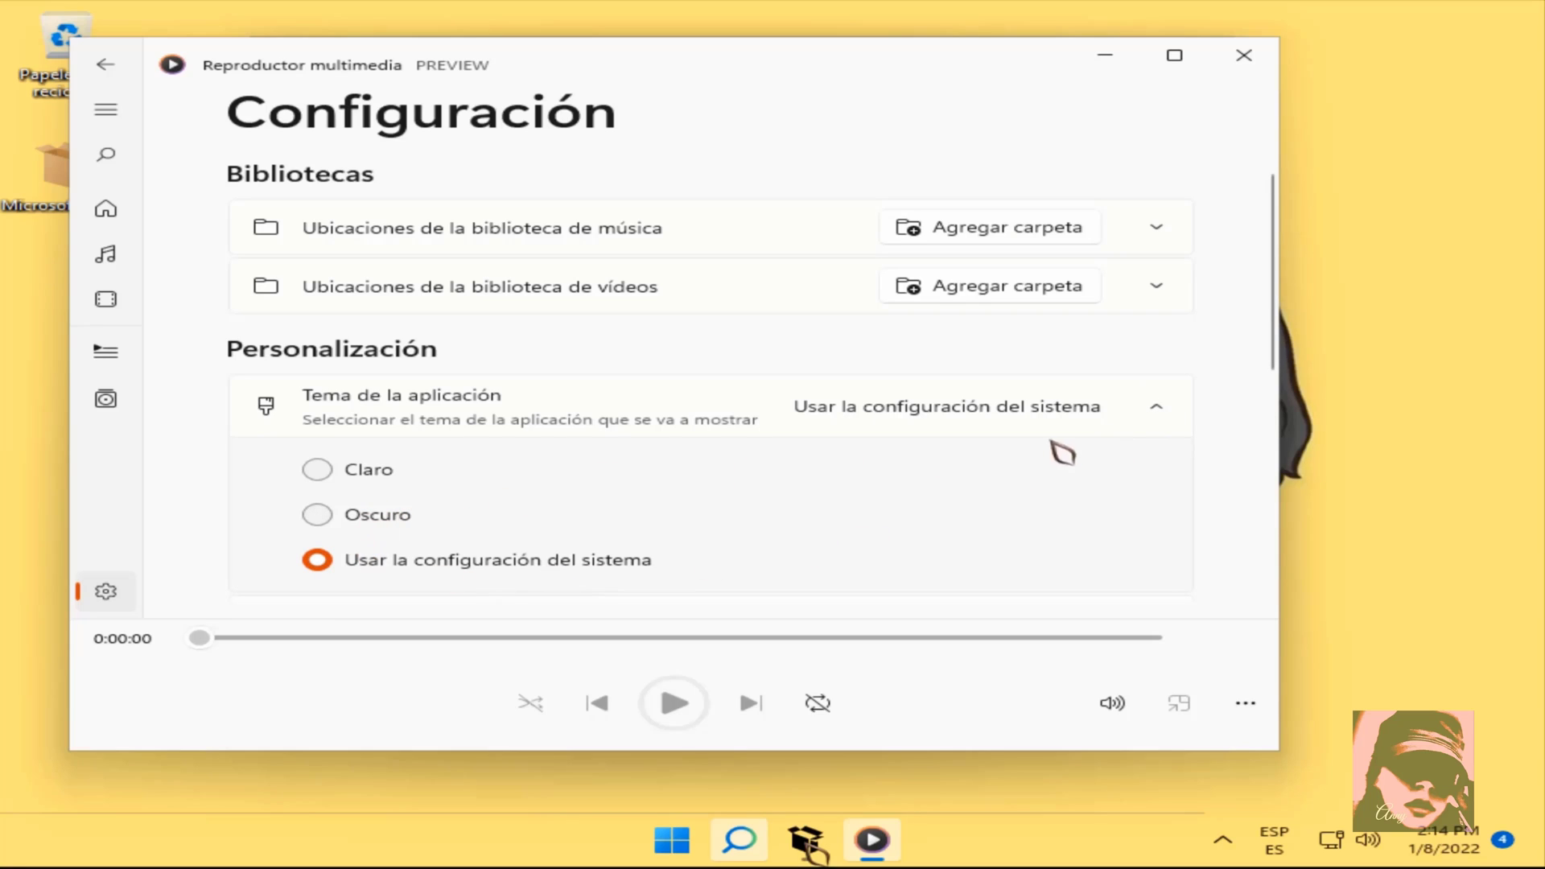
click(1172, 417)
scroll(1175, 459, down, 2)
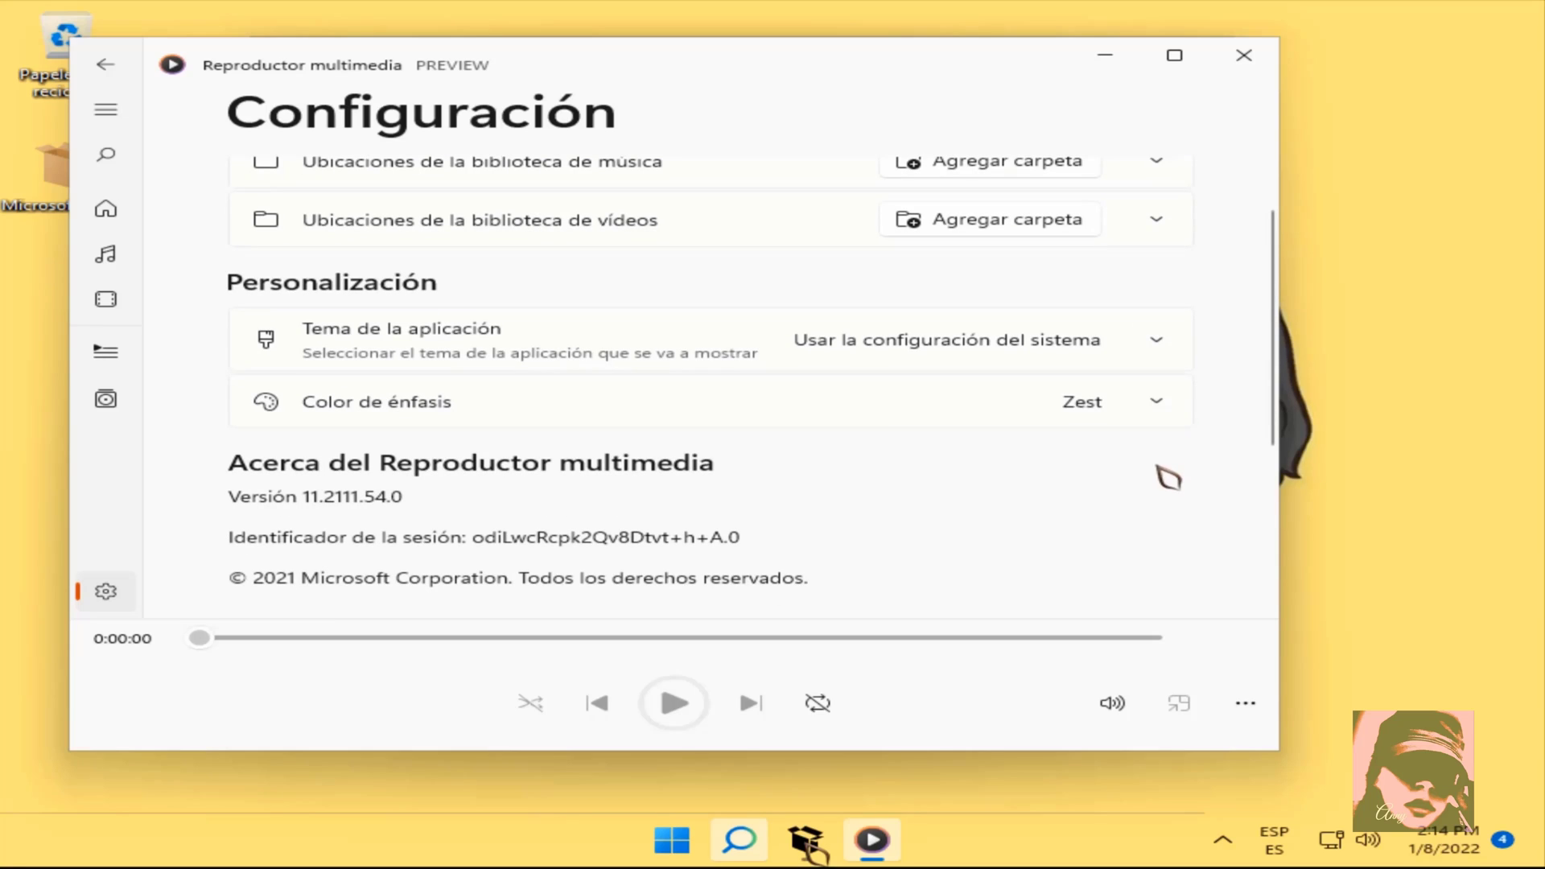
click(1156, 402)
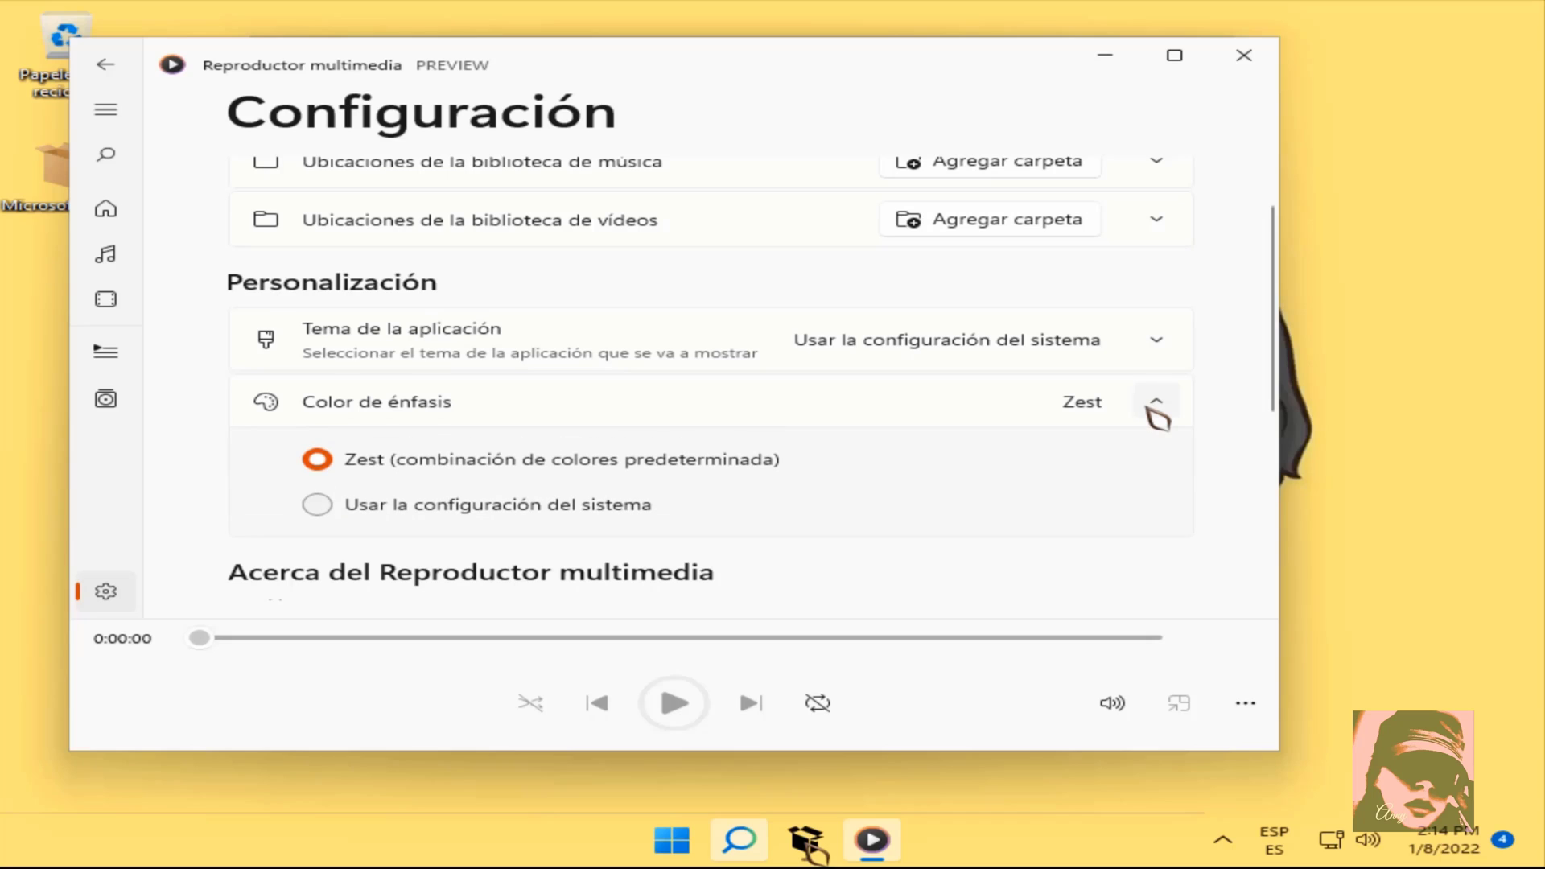
scroll(1159, 416, down, 5)
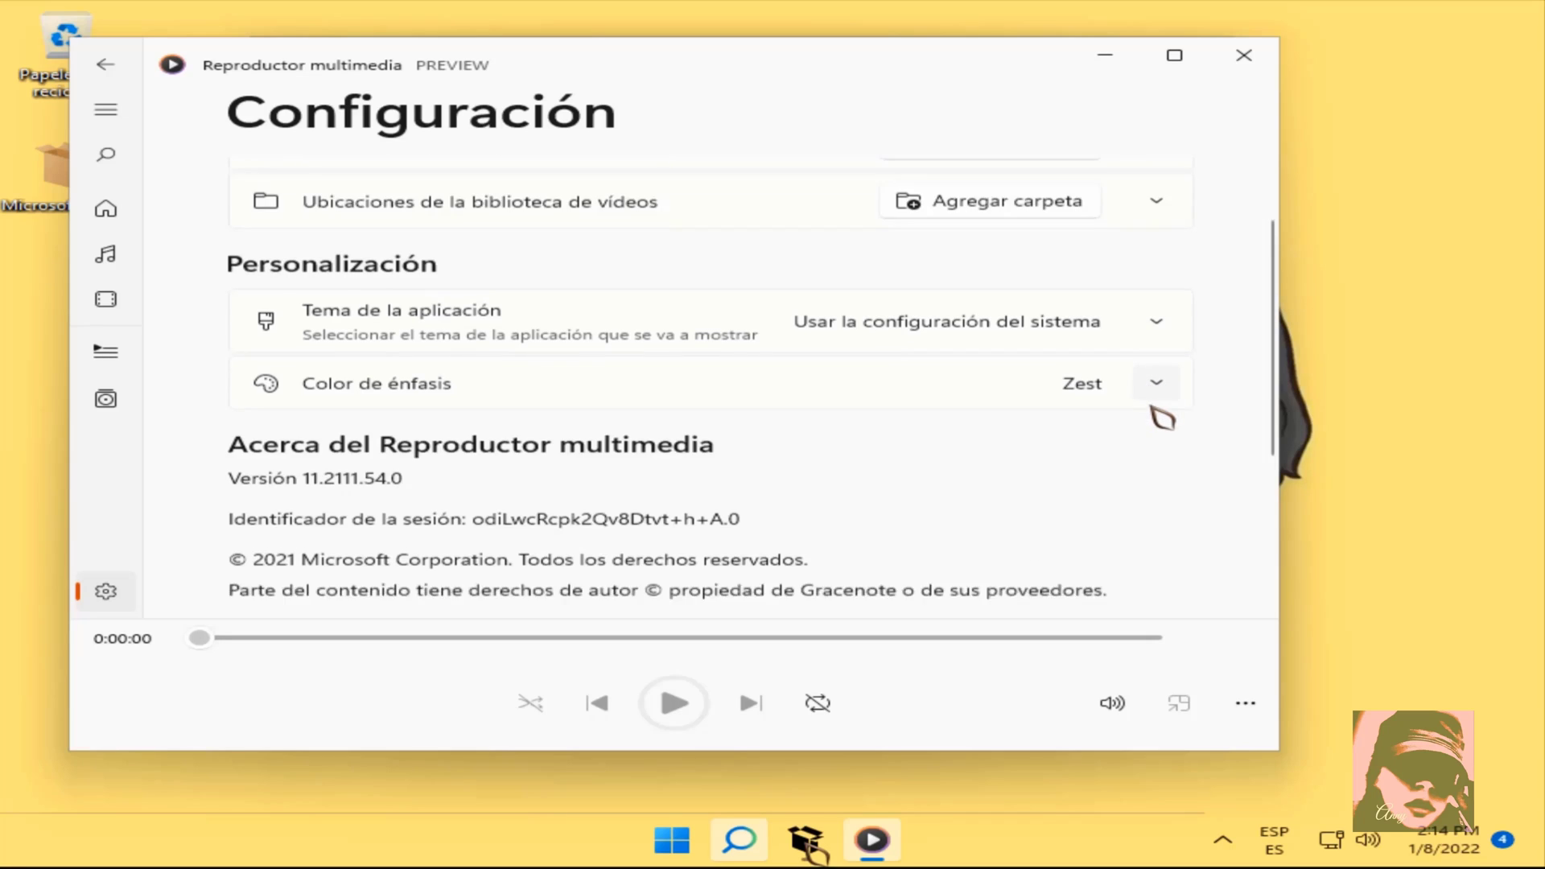
Step: Set the app theme to Oscuro and collapse the accent colour options
click(1156, 322)
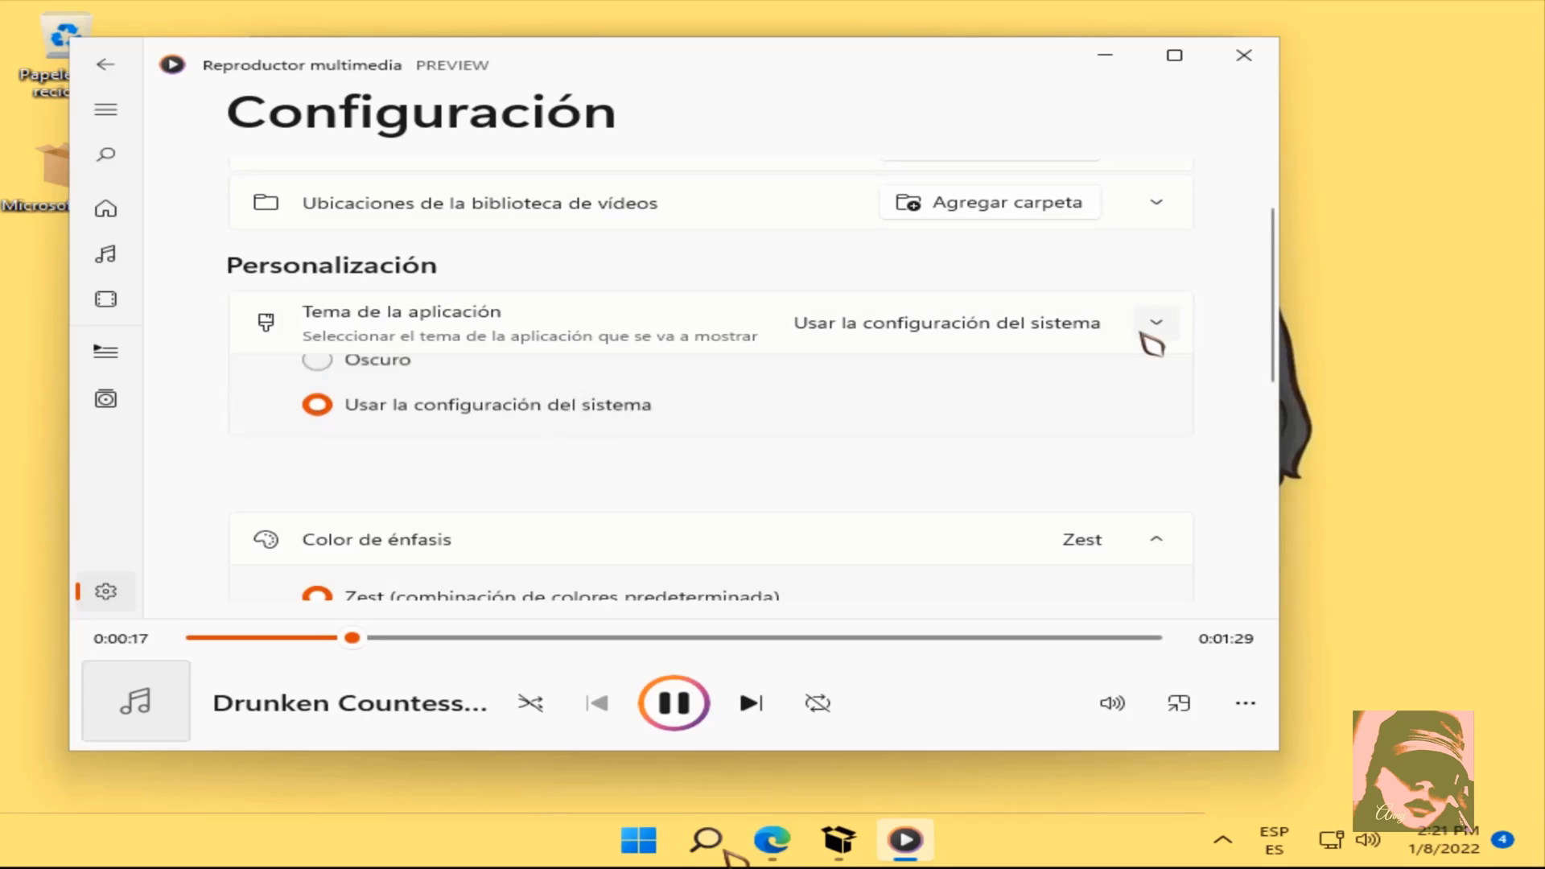
click(317, 430)
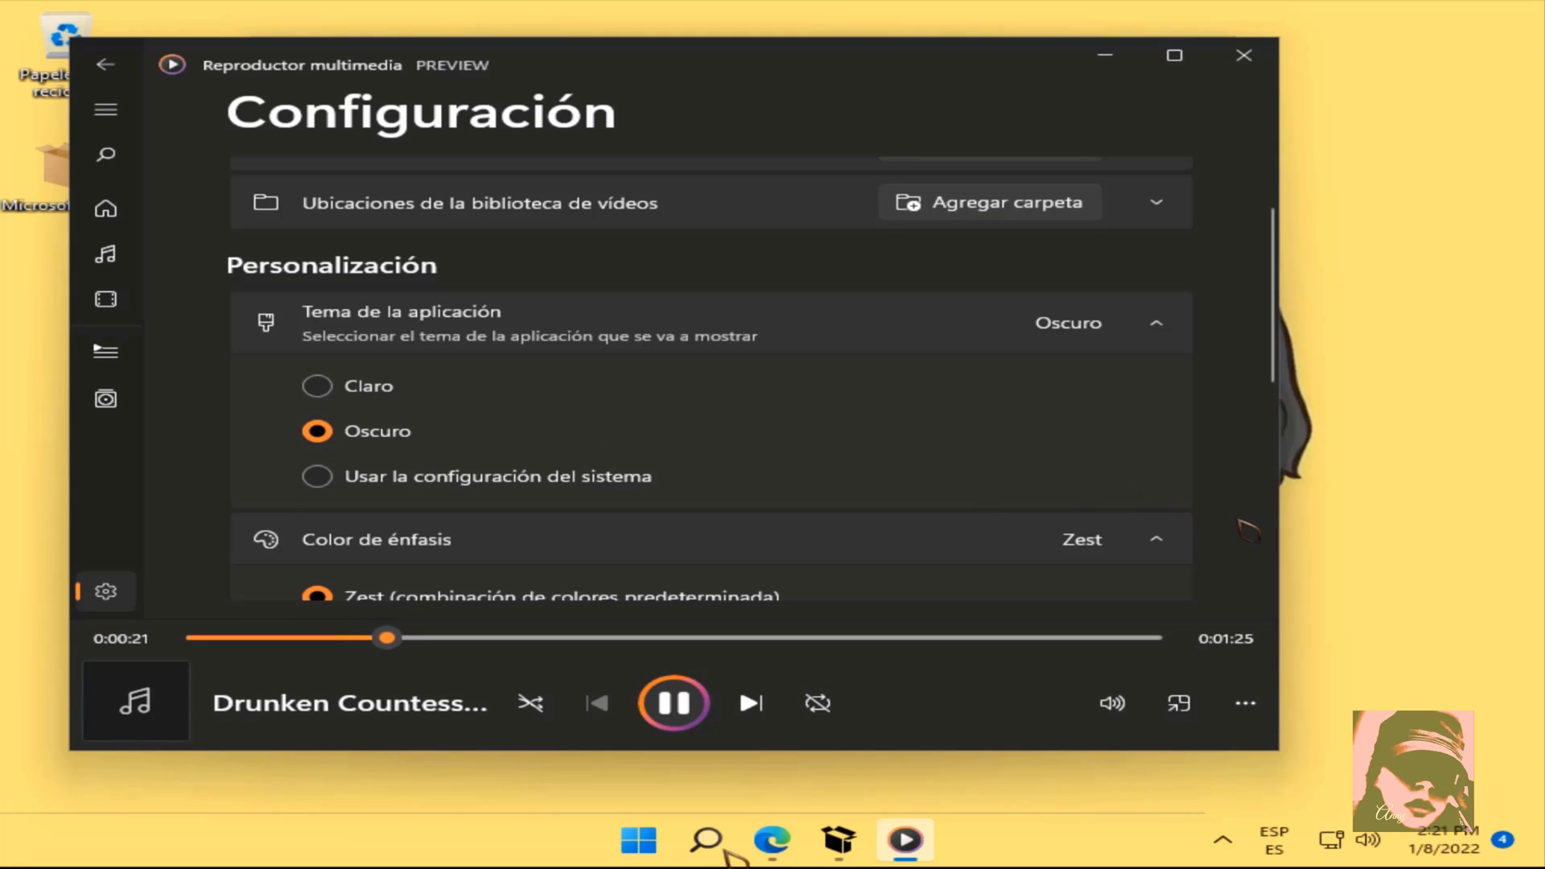
click(1156, 552)
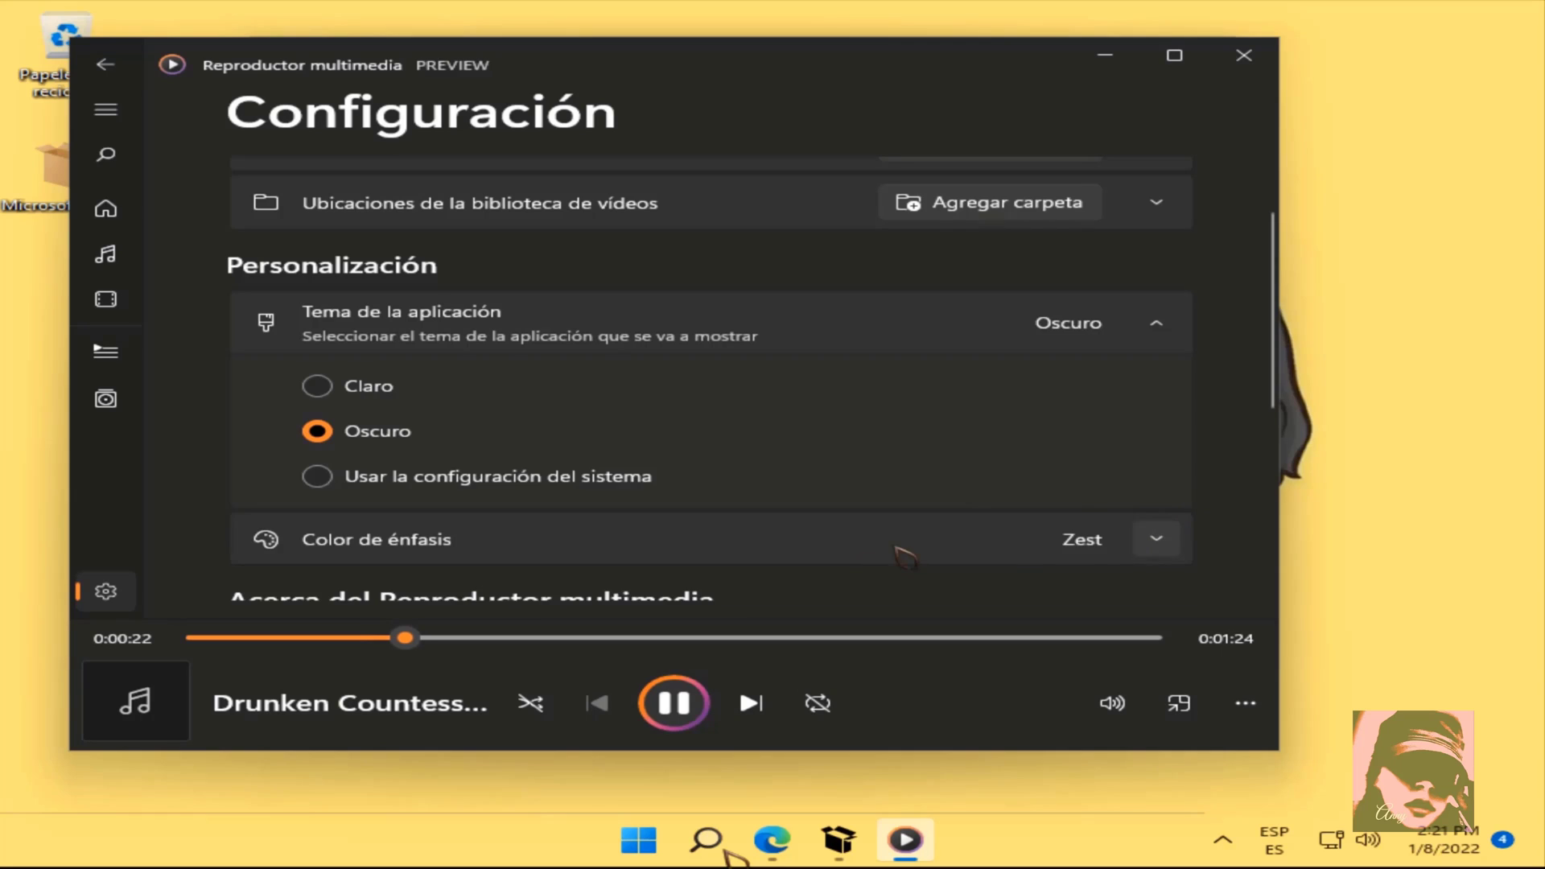
scroll(905, 555, down, 3)
click(1102, 422)
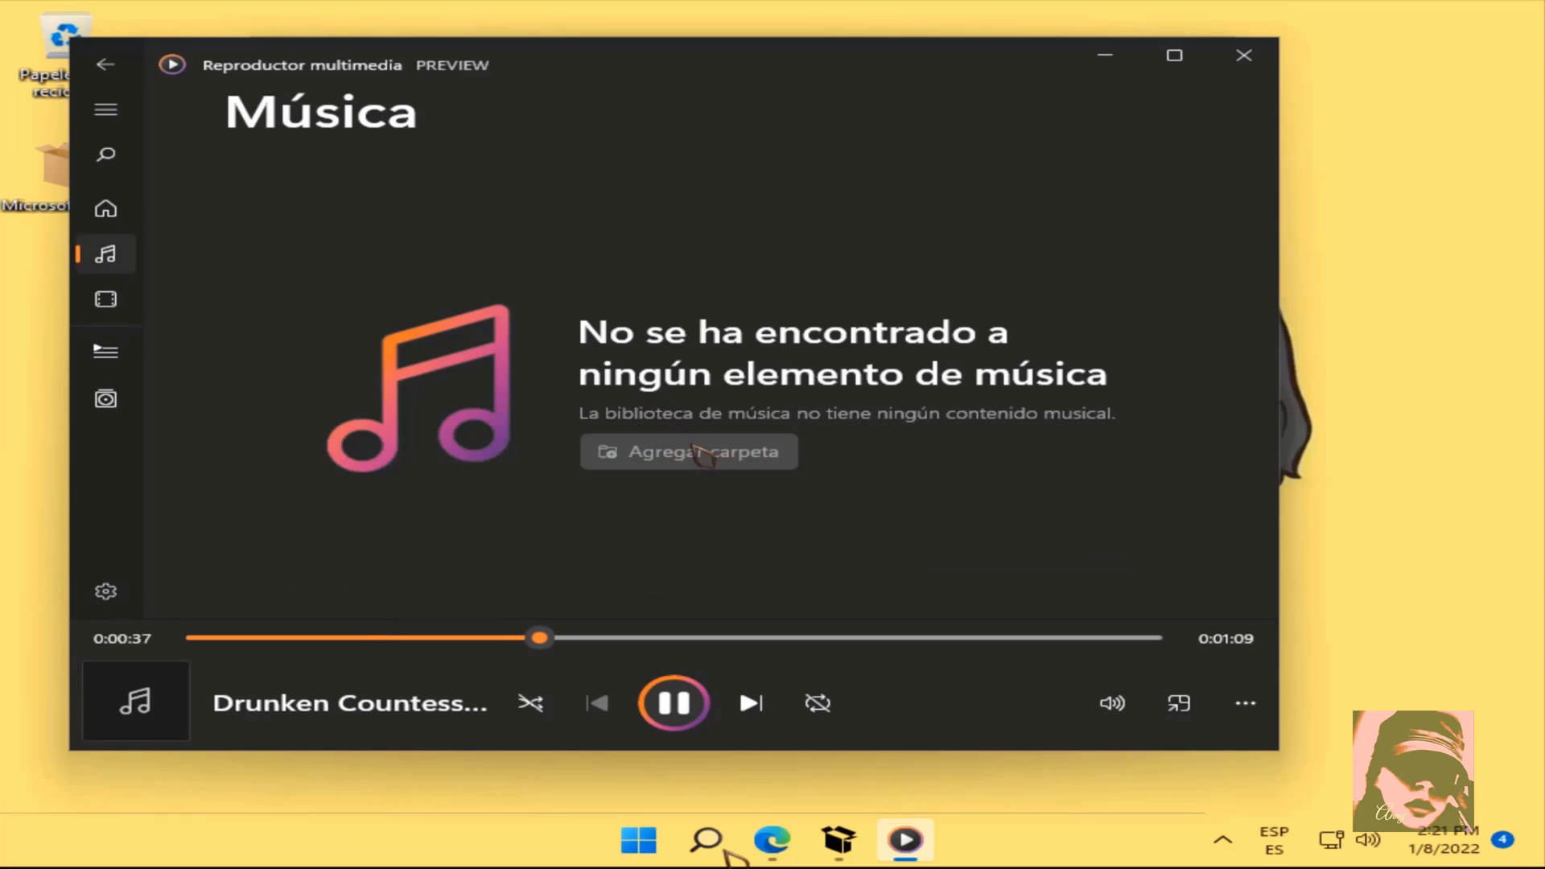
Step: Add the Musica folder, inside the youtube folder on the E: drive, to the music library
click(692, 448)
click(483, 254)
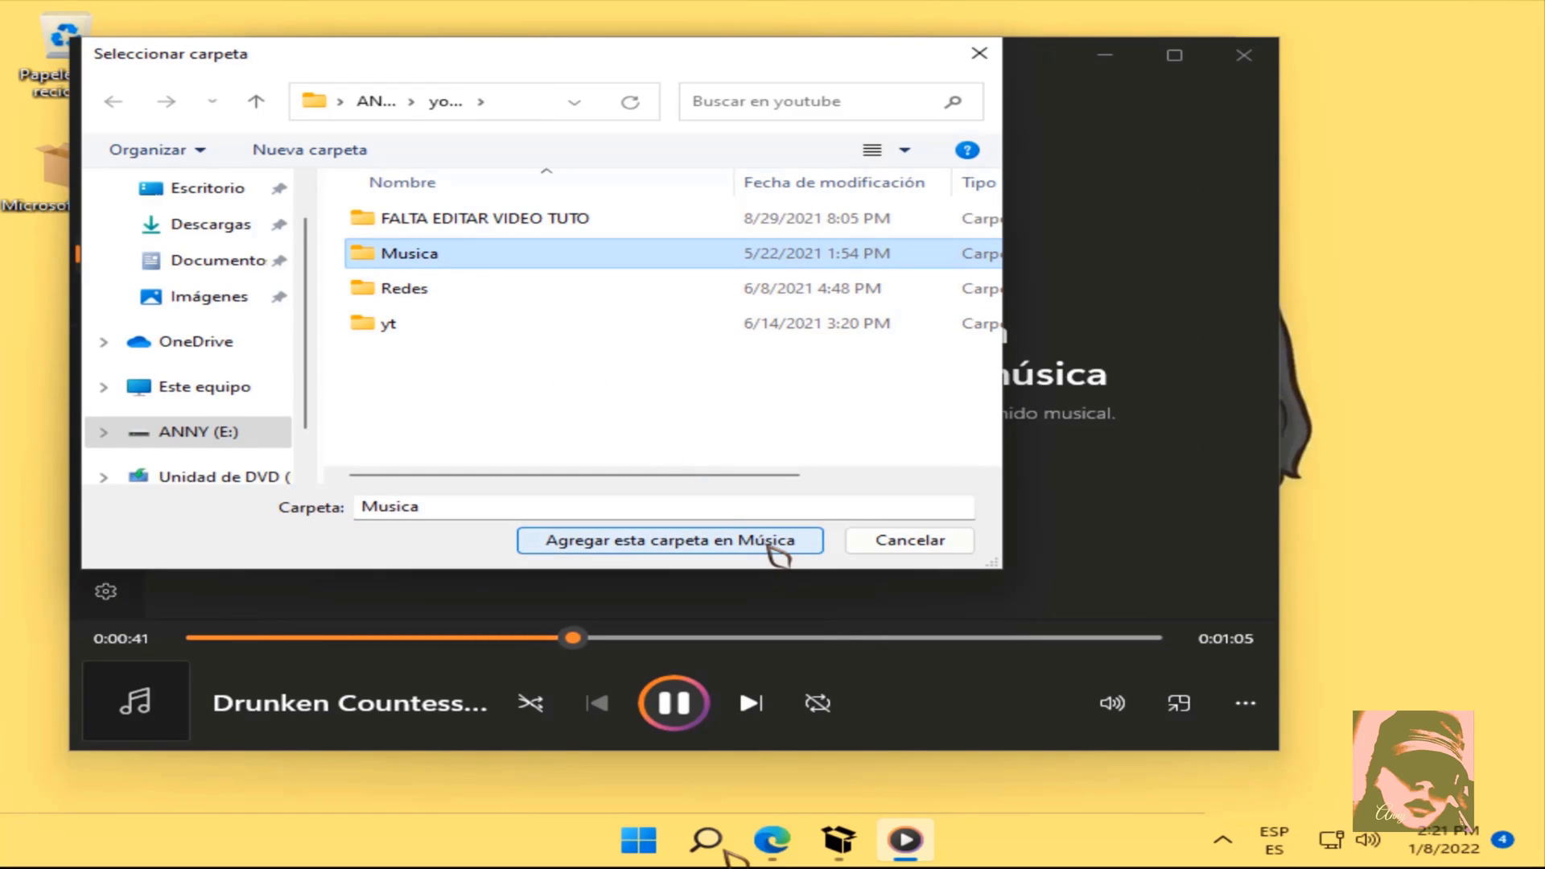
click(776, 544)
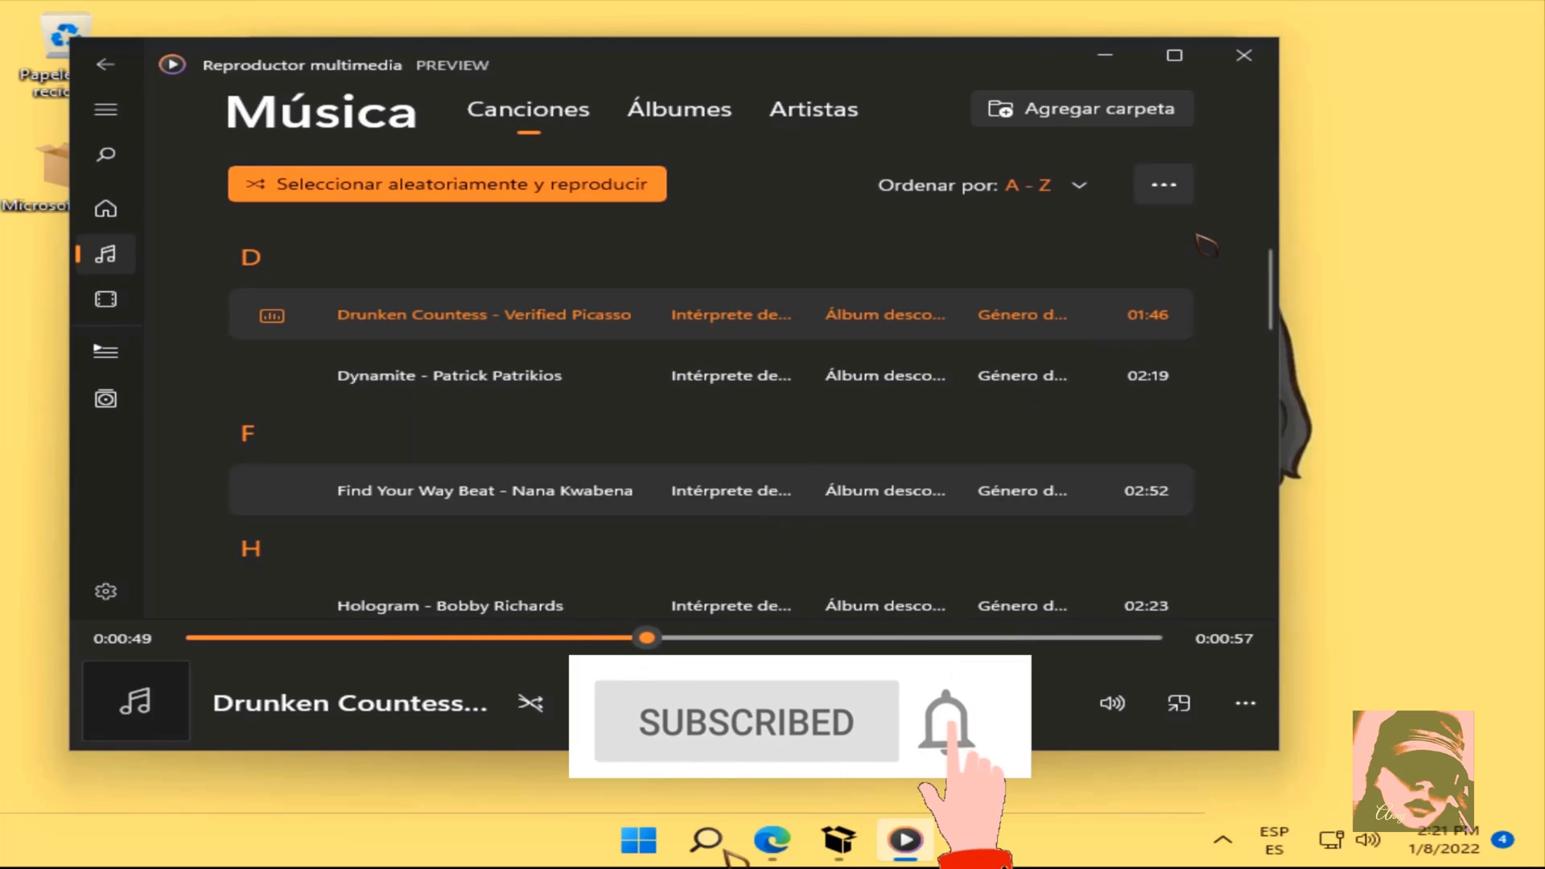
Step: Look through the music library by albums and artists, then return to the song list
click(668, 112)
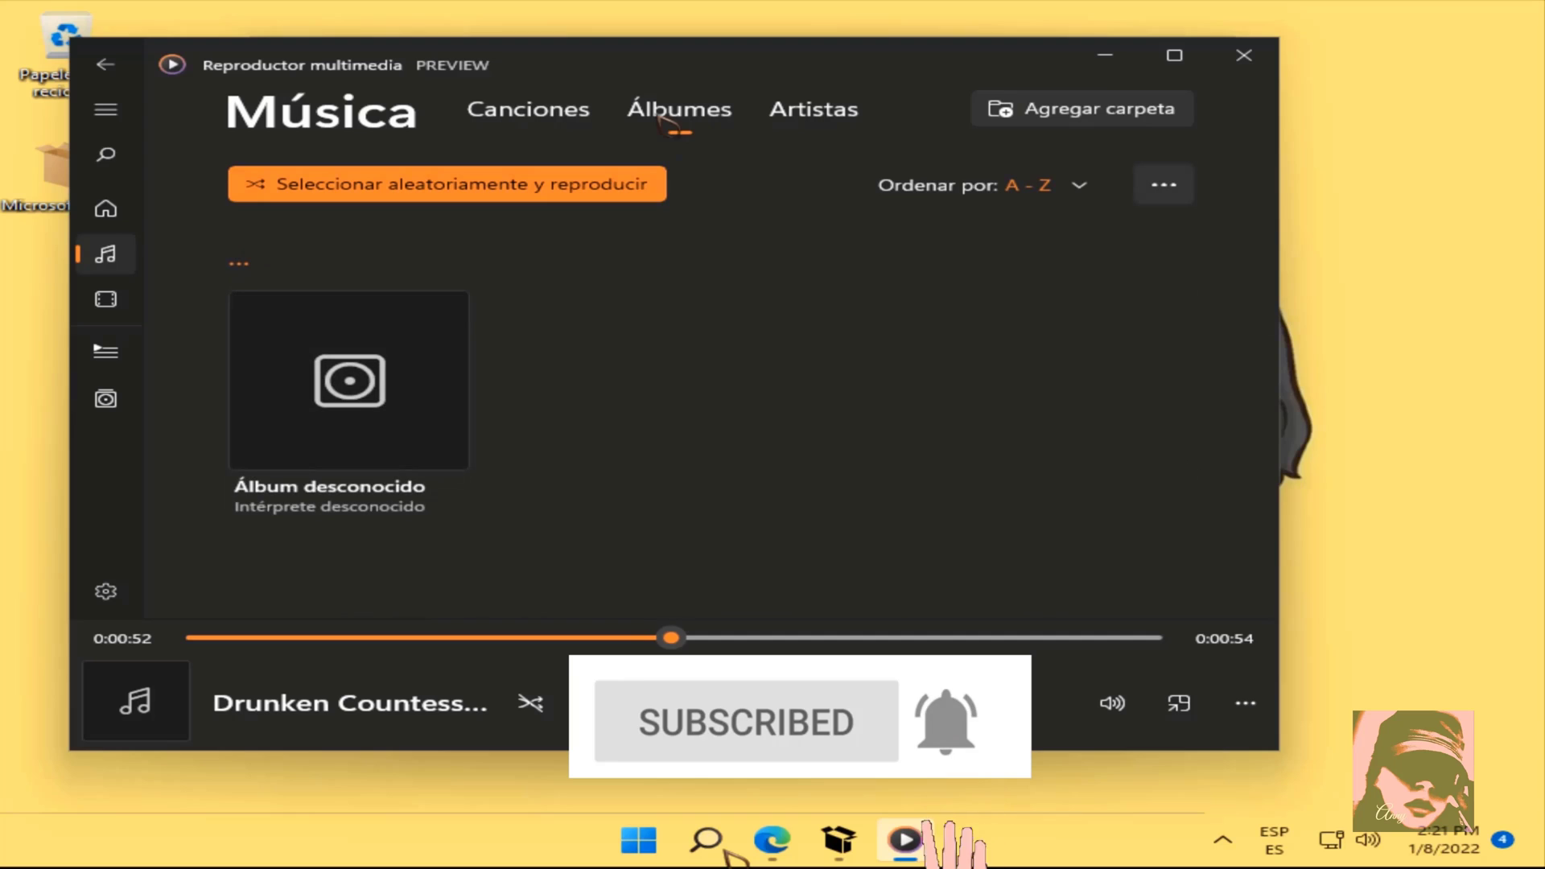
click(799, 117)
click(557, 114)
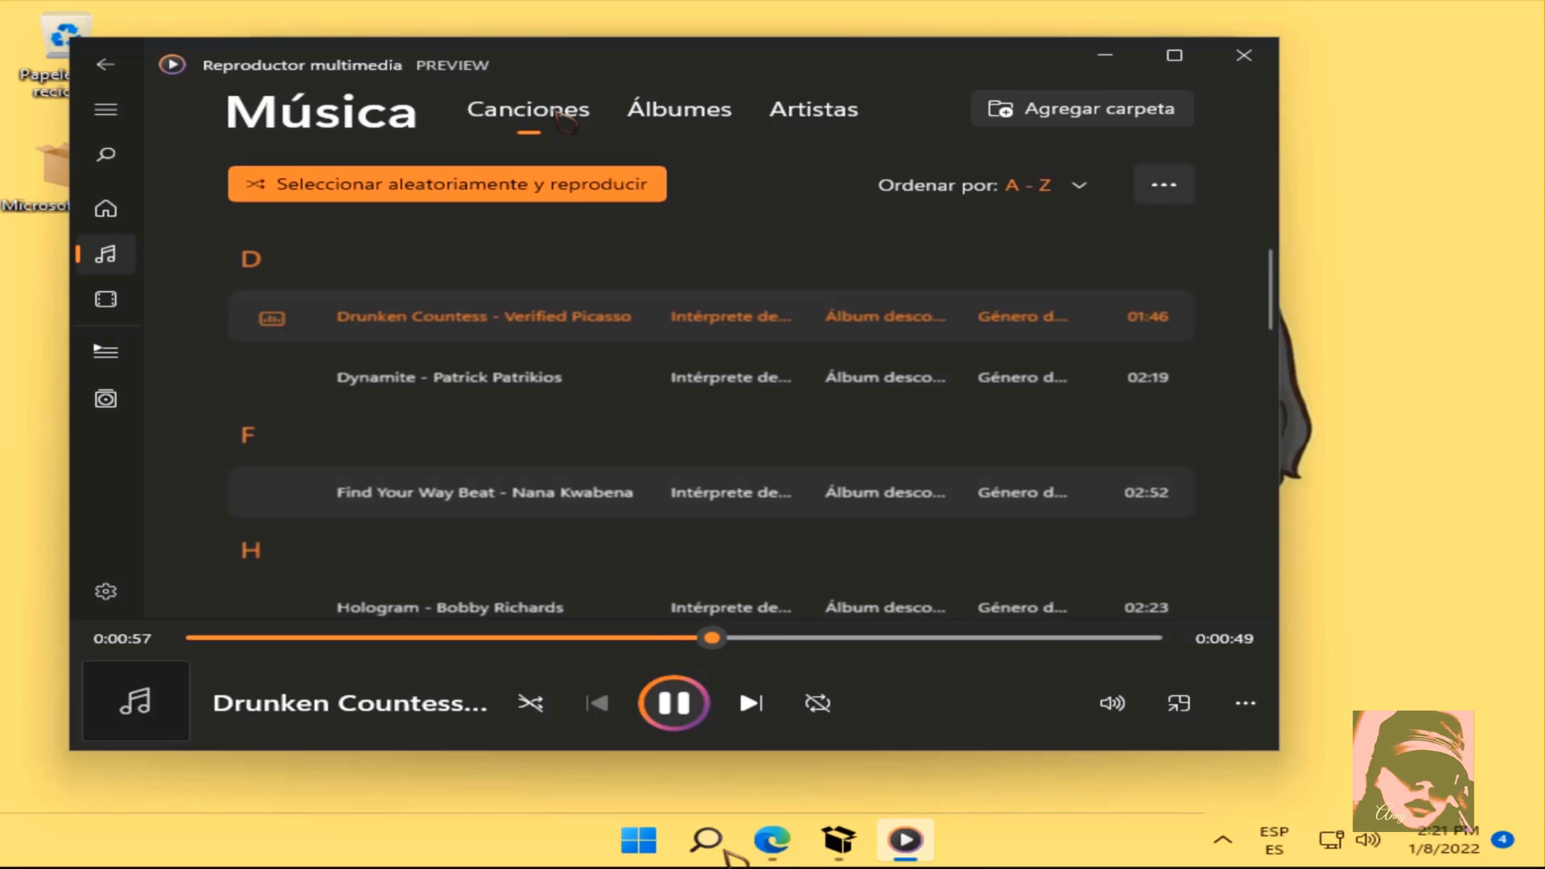
Step: Return to the home page and close the media player
click(105, 209)
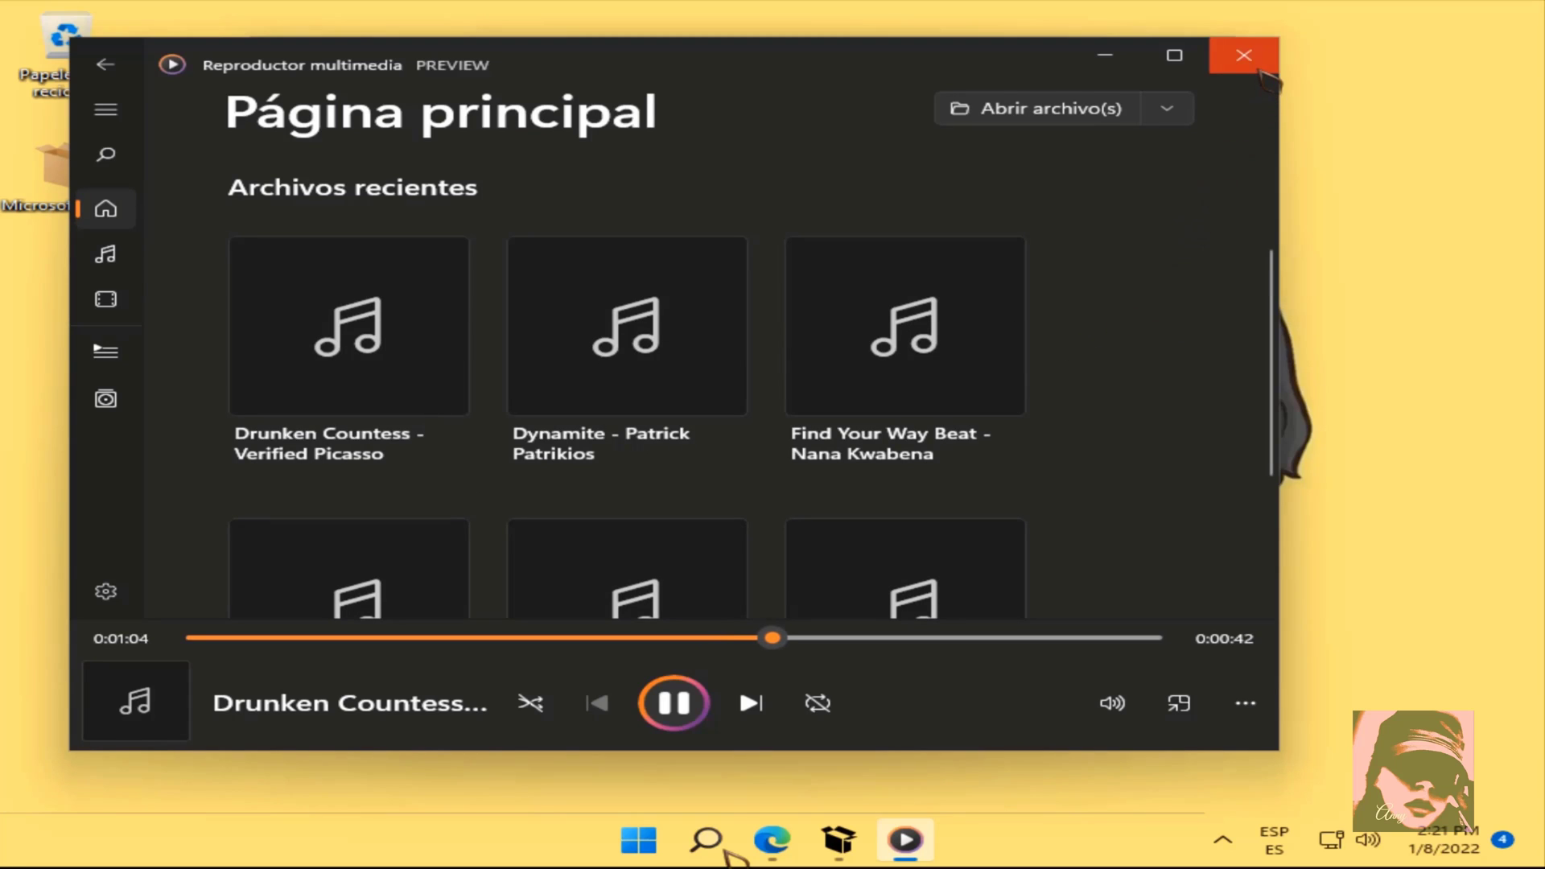
click(1260, 69)
click(1207, 55)
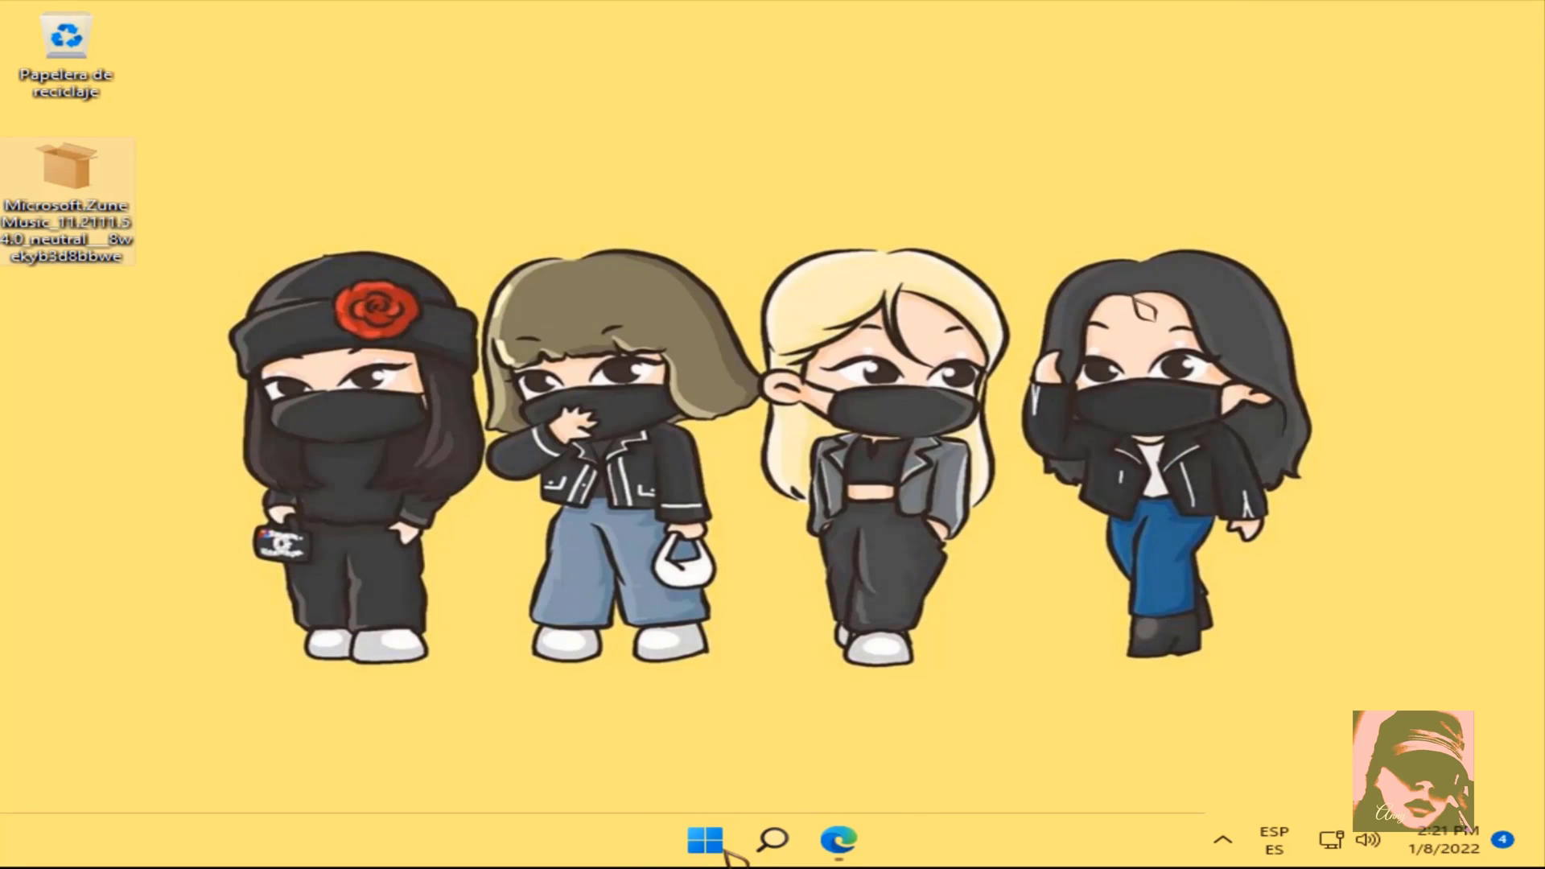